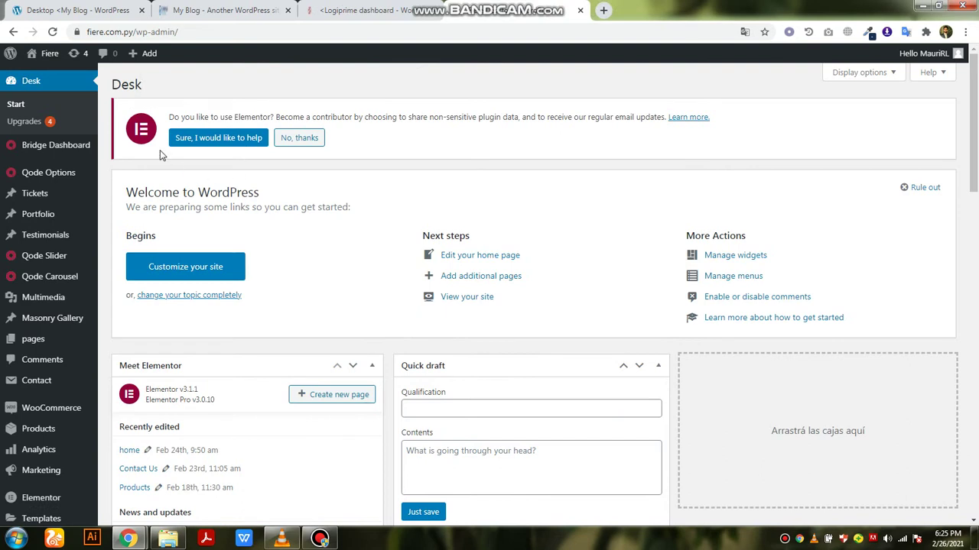
Step: Open the Qode Options page of the Fiere site in a separate browser tab
mouse_move(49, 151)
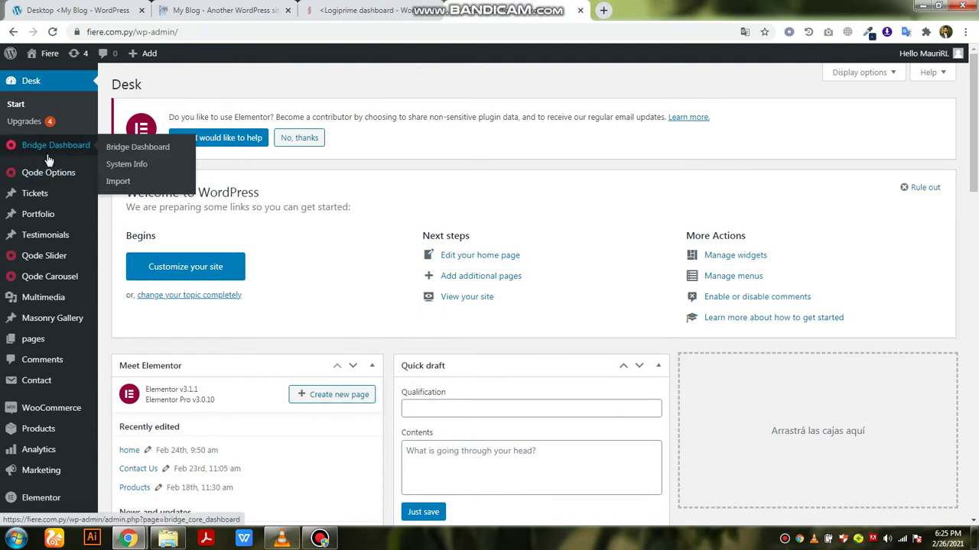
mouse_move(50, 169)
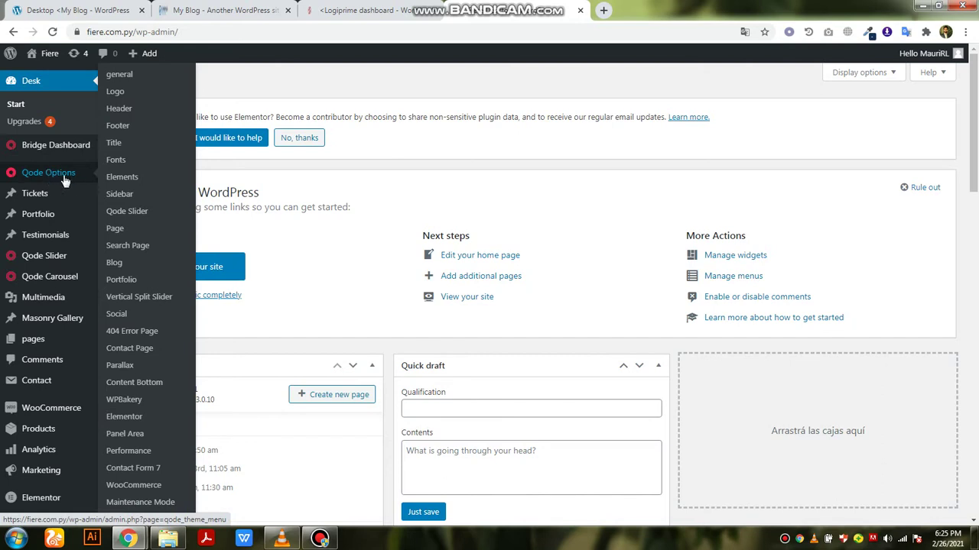
right_click(66, 177)
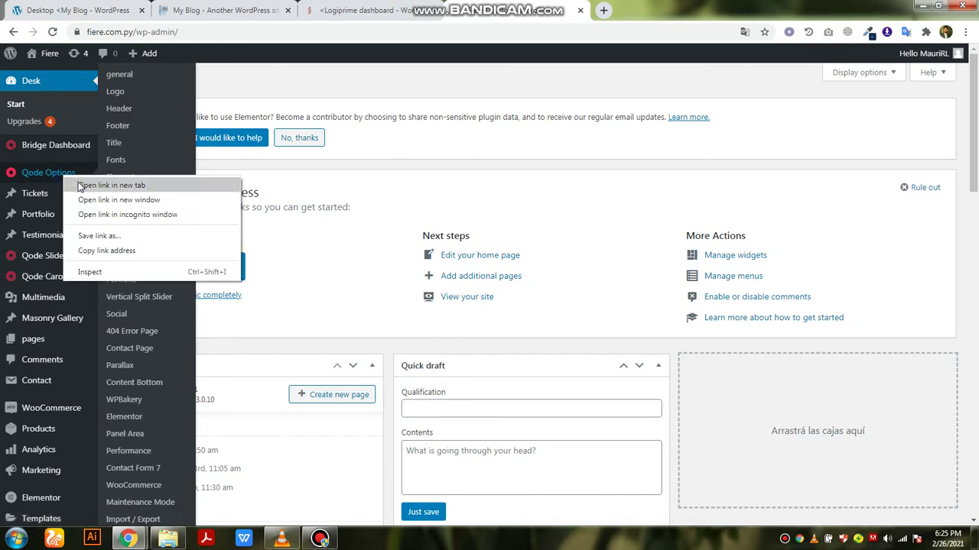
left_click(80, 185)
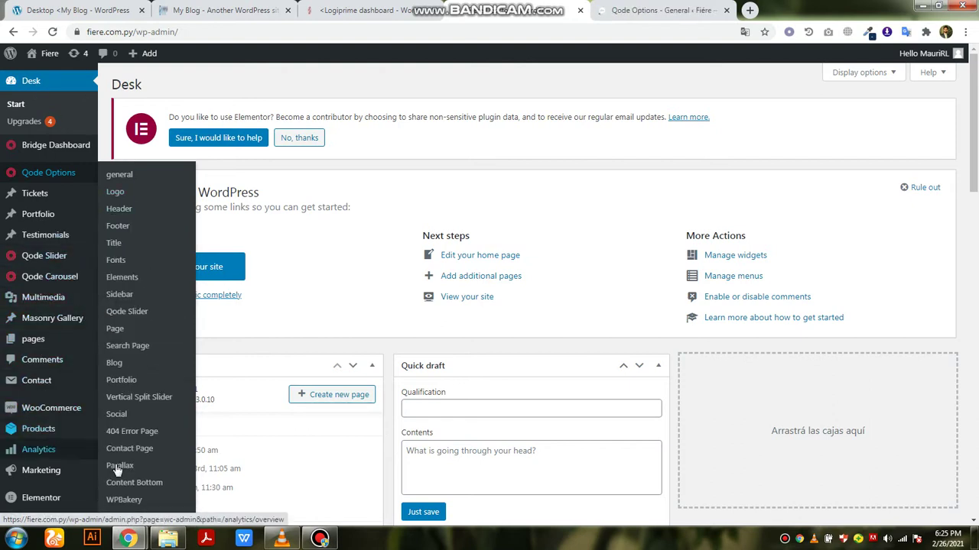
Step: Open the Fiere site's menu editor and review its menu structure and the pages available to add
scroll(875, 145, "down", 2)
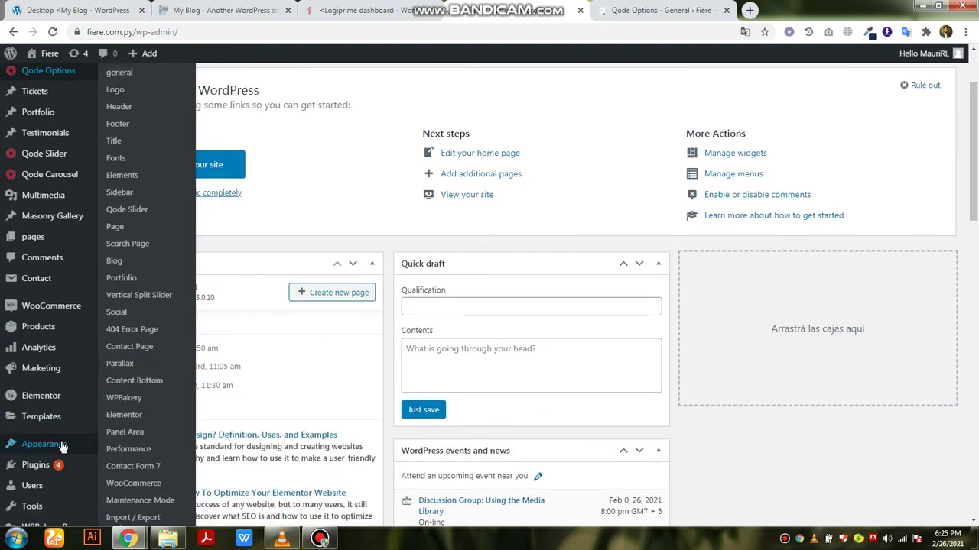
mouse_move(61, 446)
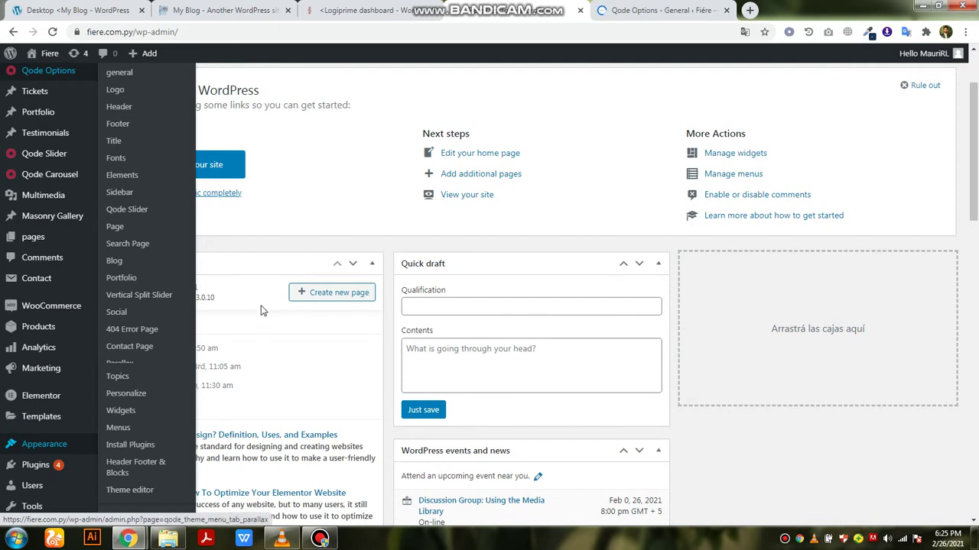
left_click(318, 242)
mouse_move(43, 445)
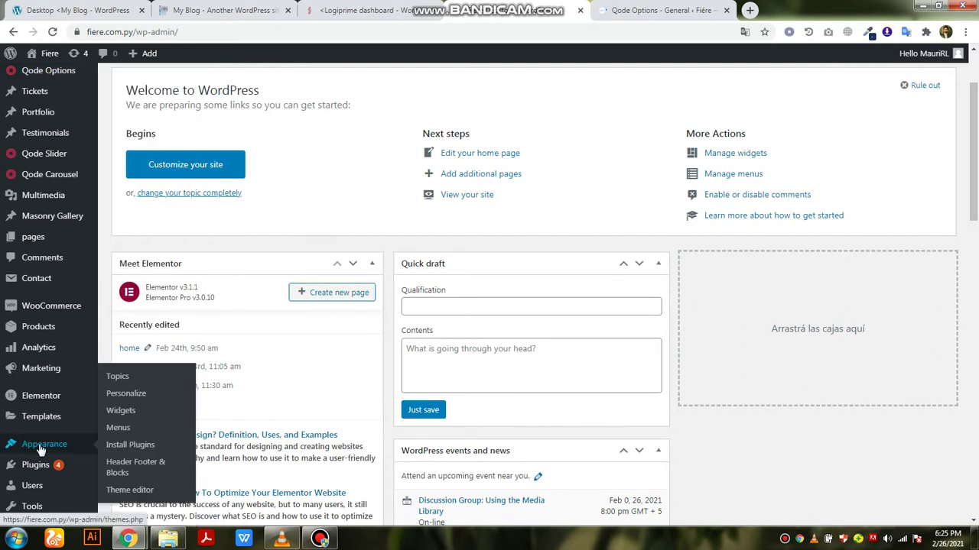
left_click(120, 427)
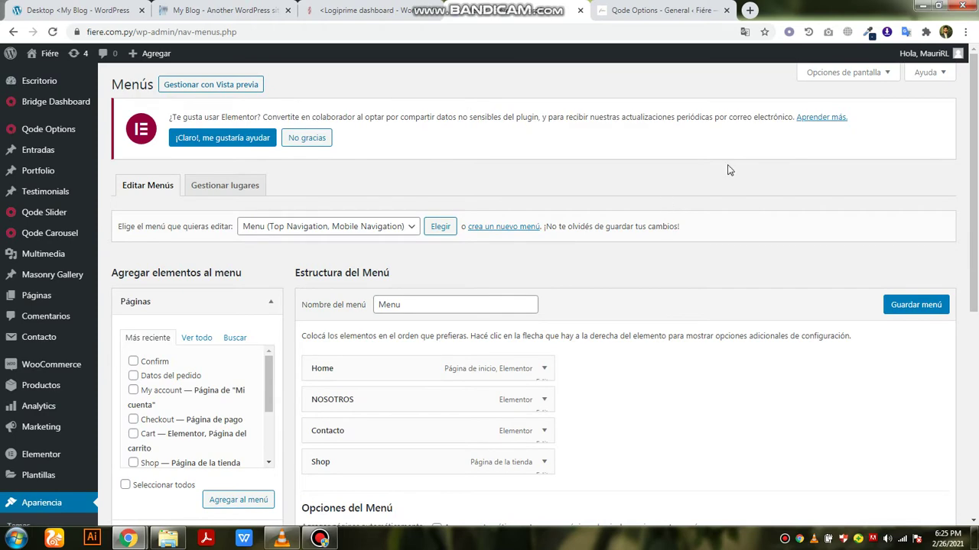
left_click_drag(976, 122, 976, 172)
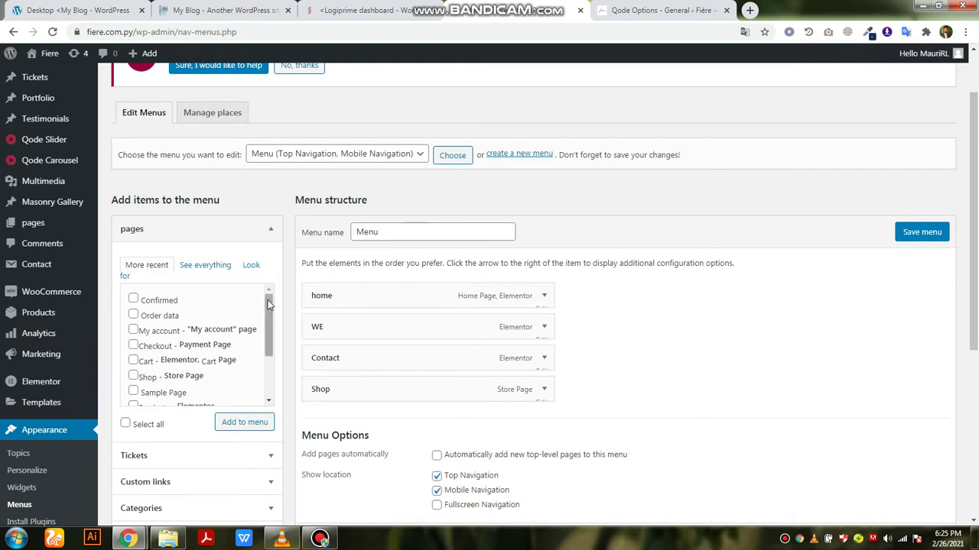
left_click(150, 318)
left_click(153, 319)
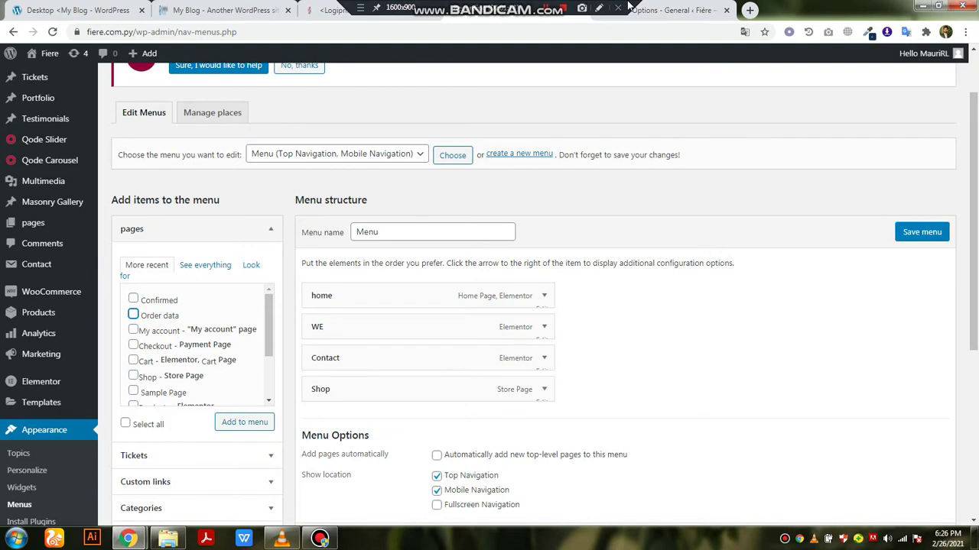
Step: Switch to Qode Options and examine the General and Header settings of the Bridge theme
left_click(684, 8)
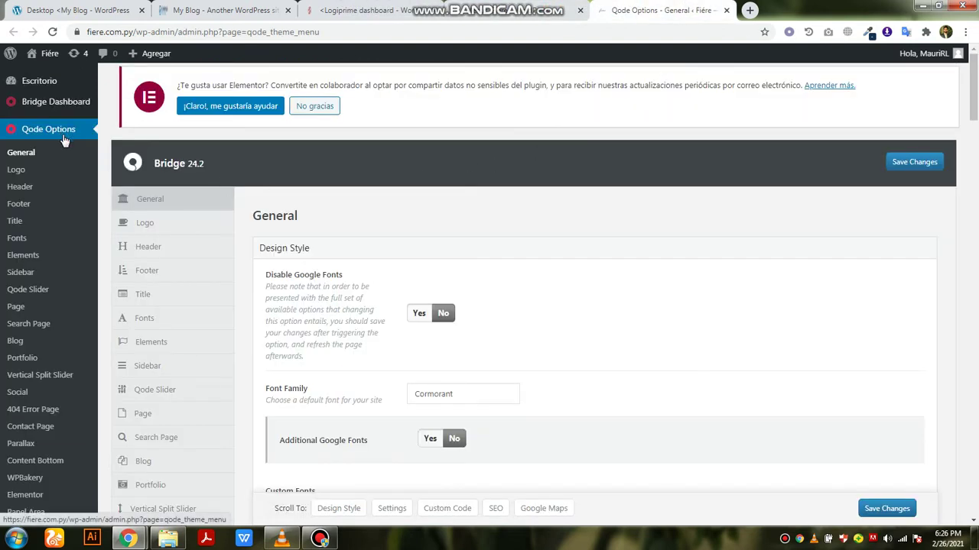
left_click(376, 223)
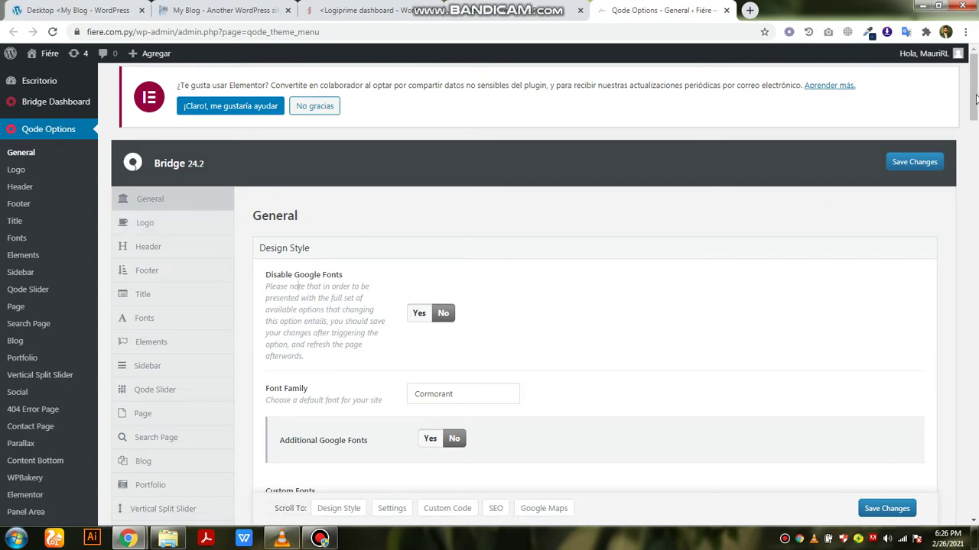
mouse_move(976, 99)
left_mouse_down()
mouse_move(975, 264)
mouse_move(975, 99)
left_mouse_up()
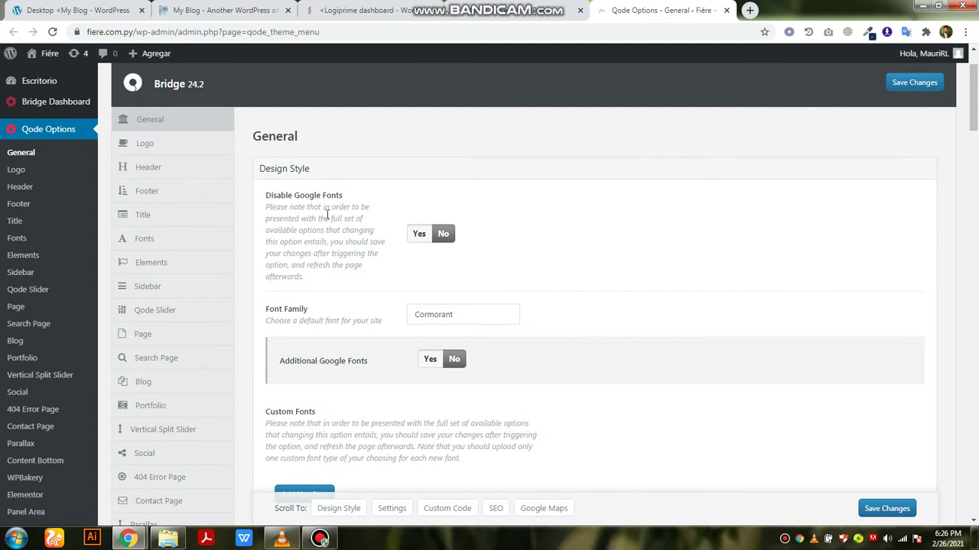
left_click(195, 170)
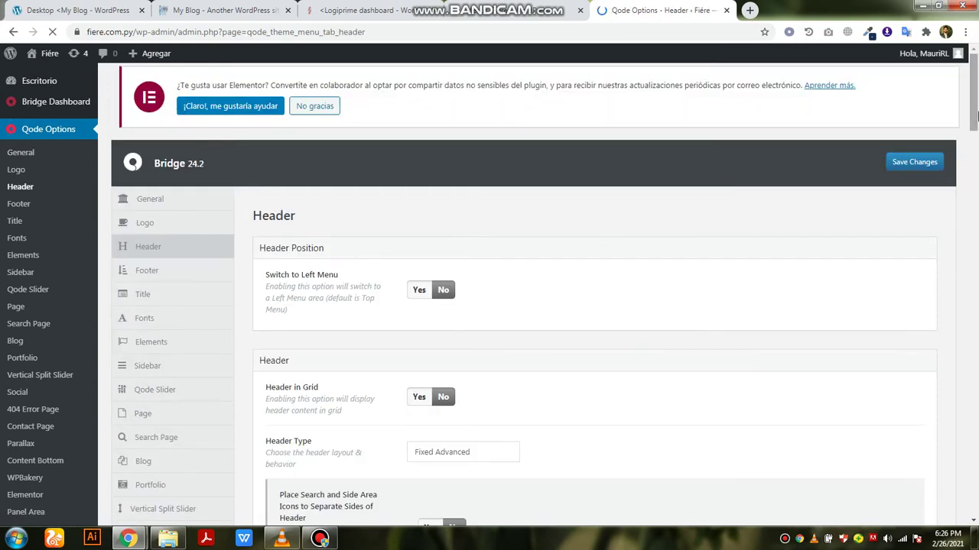
left_click_drag(969, 128, 976, 146)
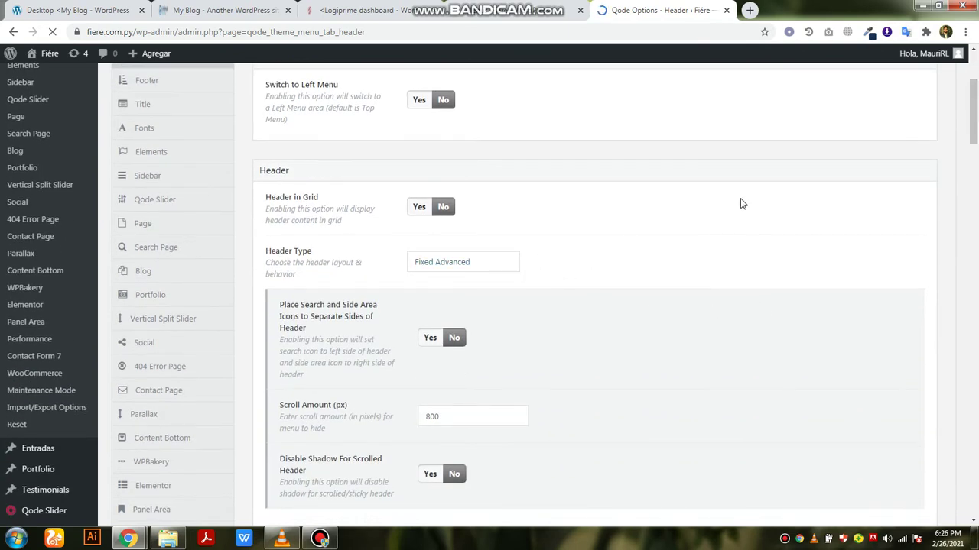
left_click_drag(976, 92, 915, 116)
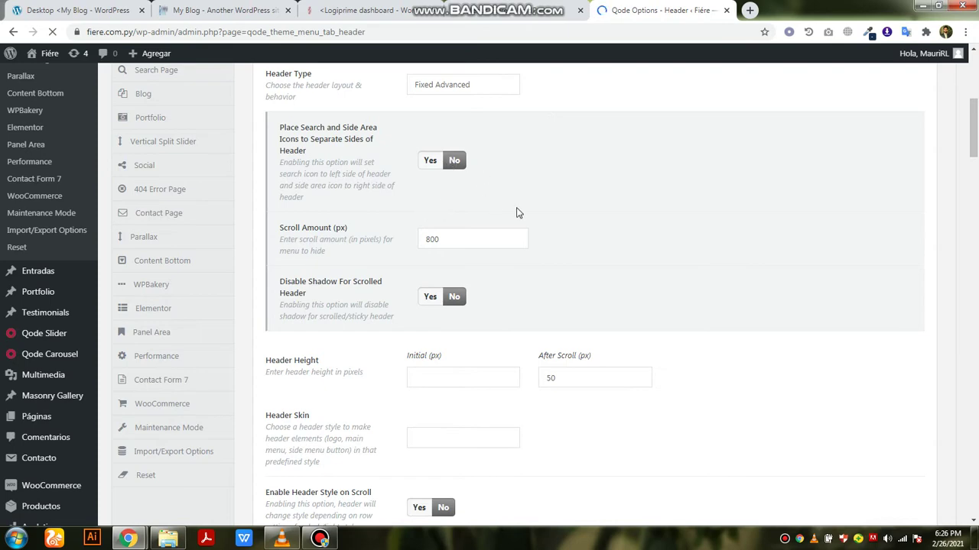
left_click_drag(976, 122, 974, 84)
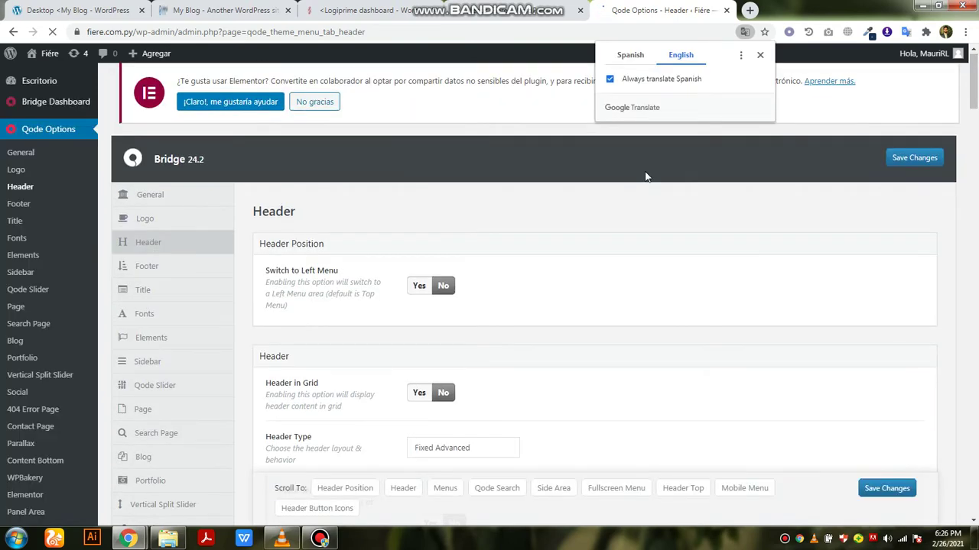
Step: Open the theme's Logo settings and review the logo images for each header type
left_click(175, 224)
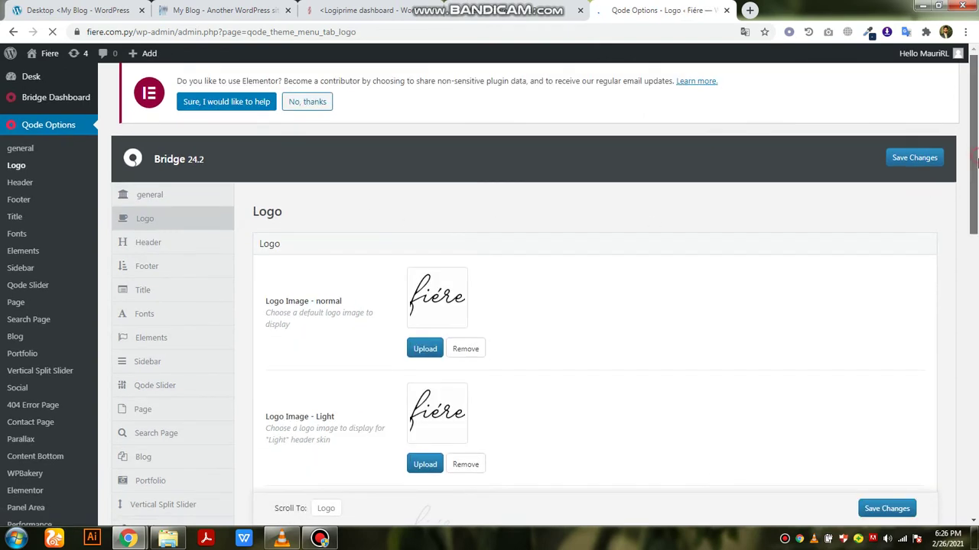
left_click_drag(976, 161, 976, 167)
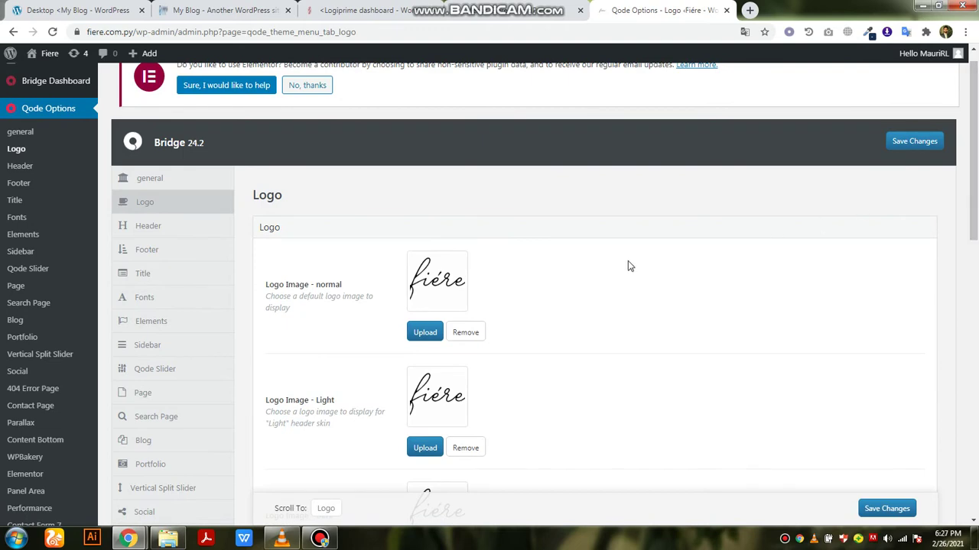
left_click_drag(976, 138, 976, 269)
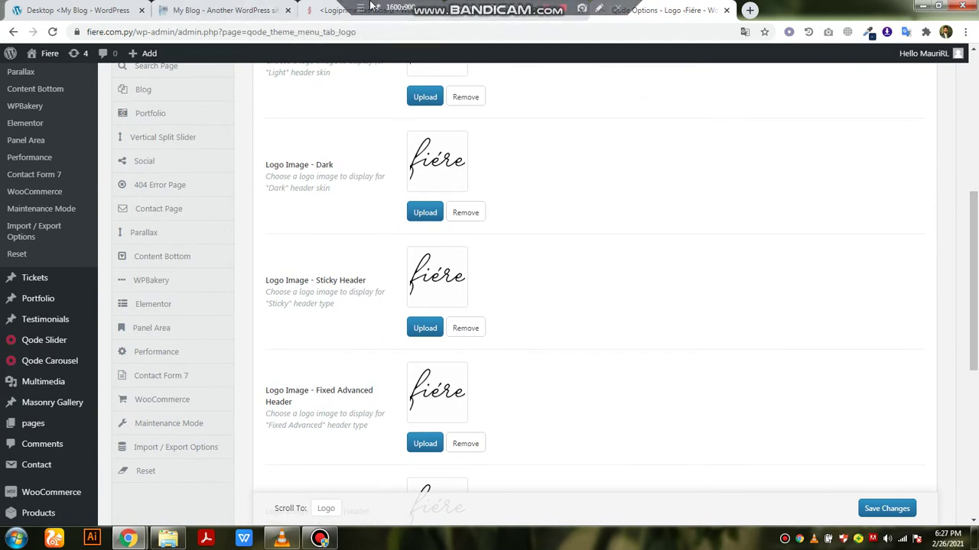
Step: Look at the open Logiprime dashboard and the Compass Security Group home page for comparison with the Fiere site
left_click(312, 13)
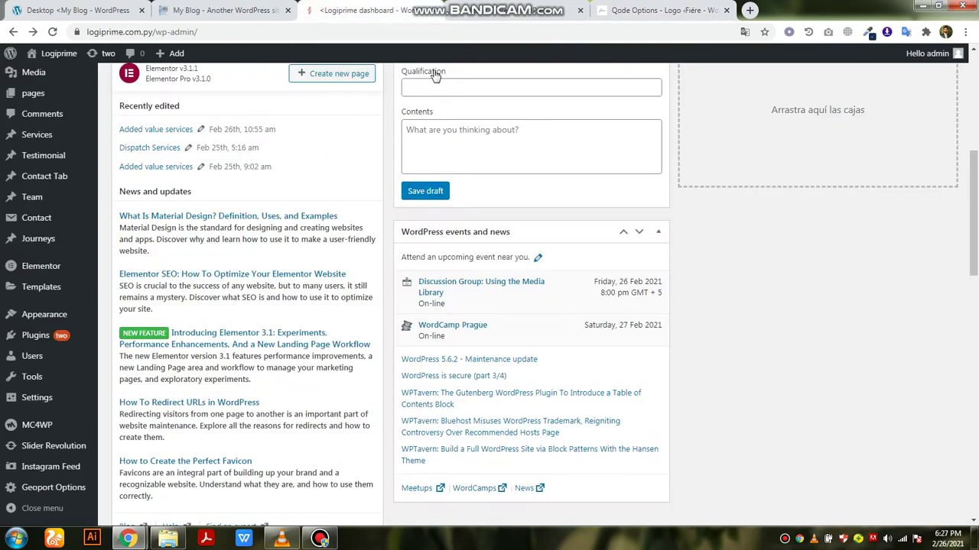
left_click(219, 7)
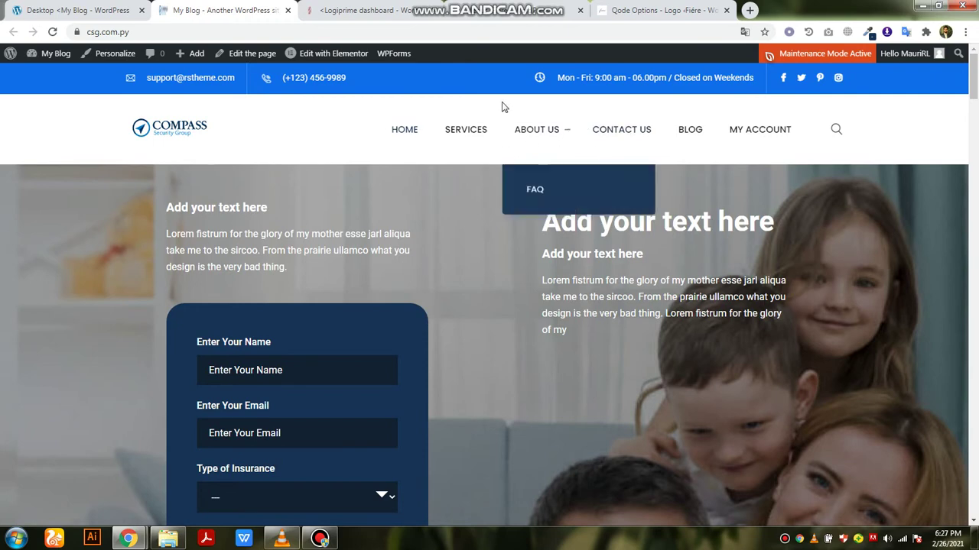
left_click(359, 10)
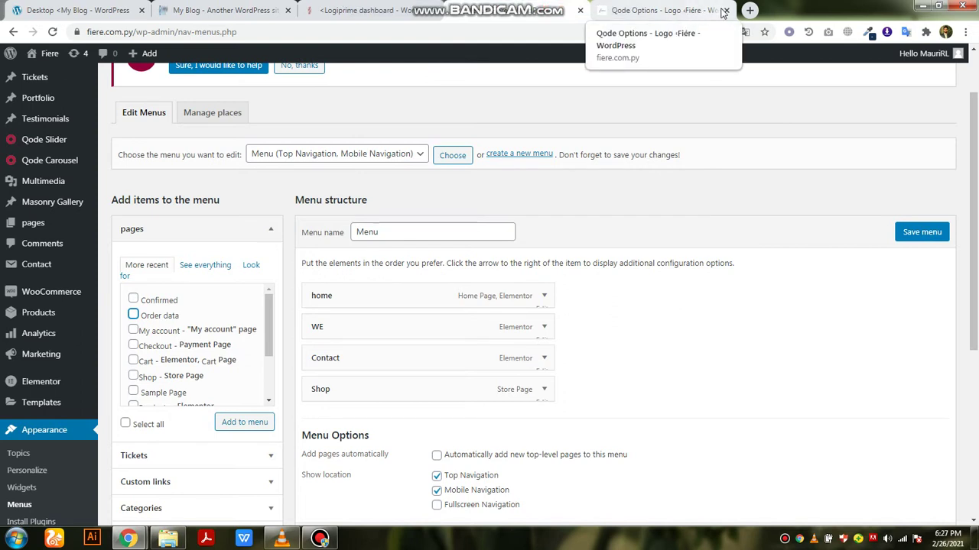
Step: Close both Fiere site tabs and look over the Logiprime dashboard
left_click(581, 10)
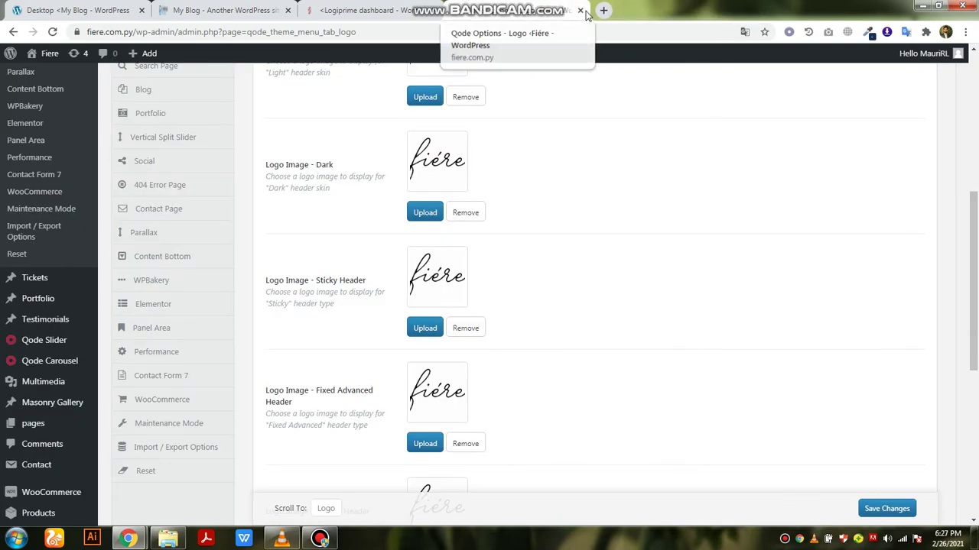
left_click(580, 11)
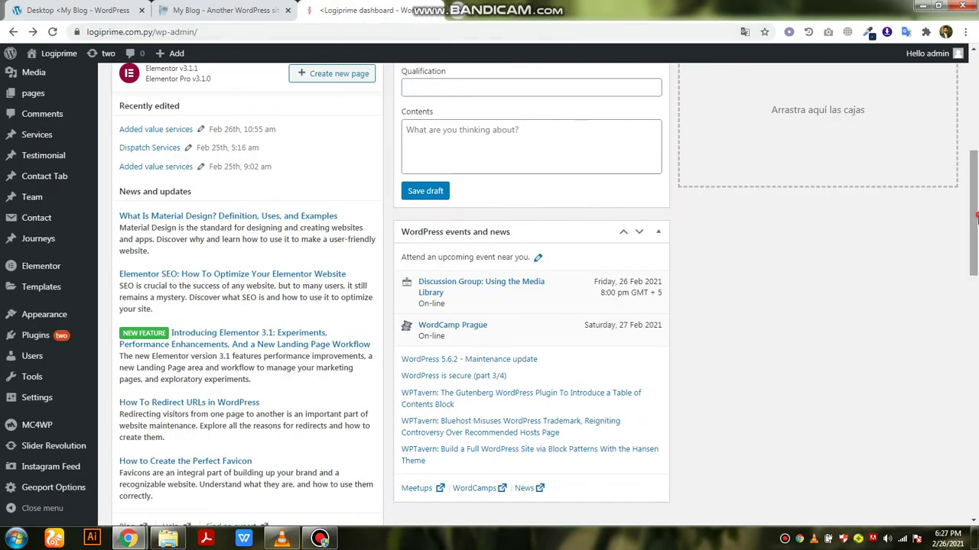
scroll(764, 153, "up", 5)
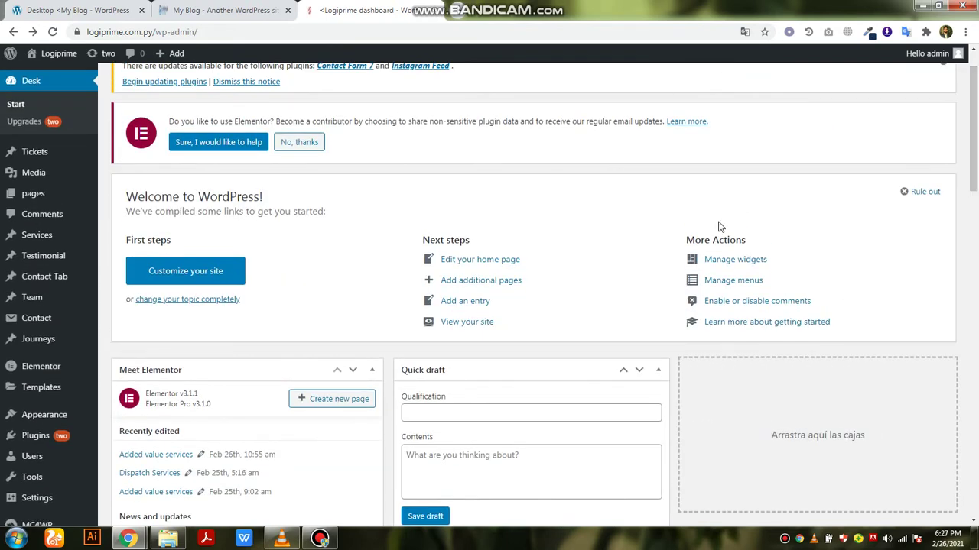
left_click_drag(977, 158, 974, 191)
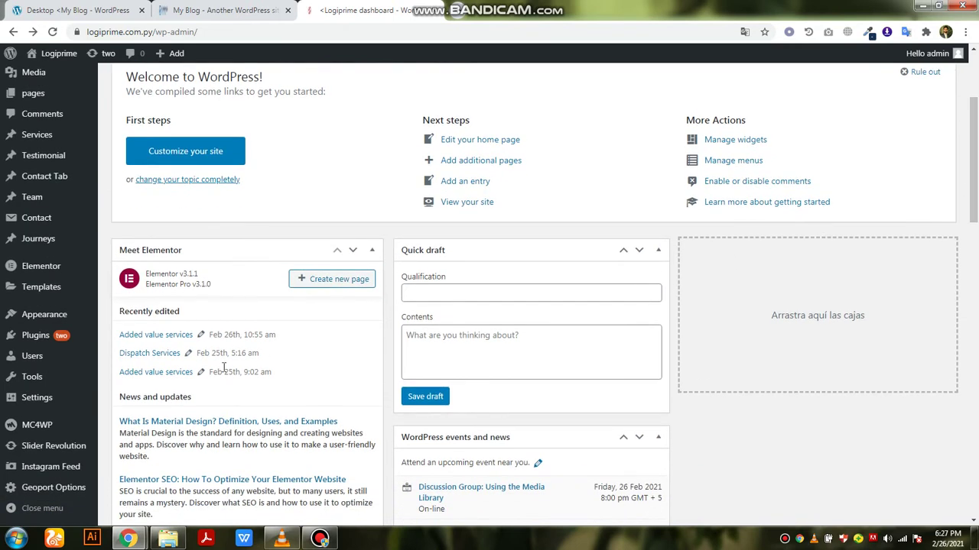
Step: Open Logiprime's Geoport Options in a separate tab and its navigation menu editor in the current one
right_click(55, 481)
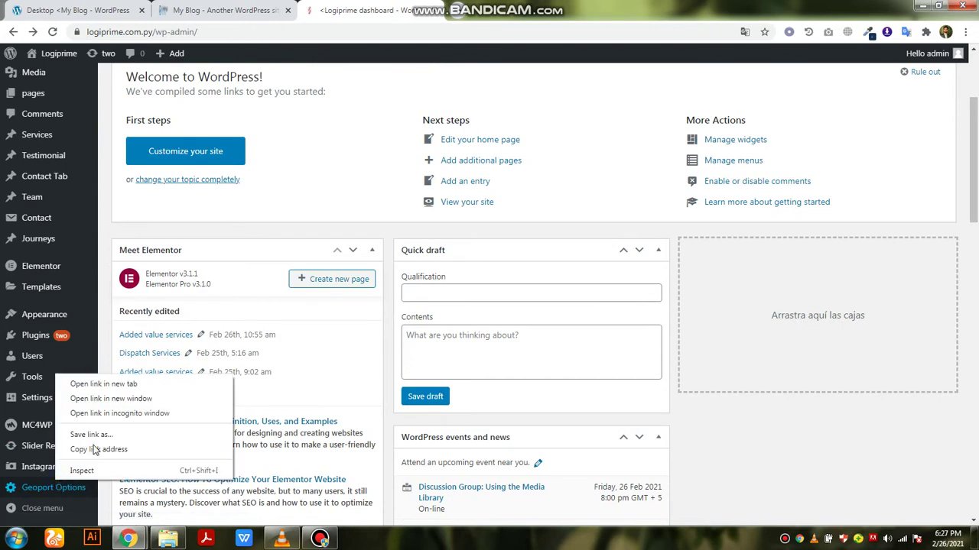
left_click(115, 381)
mouse_move(84, 321)
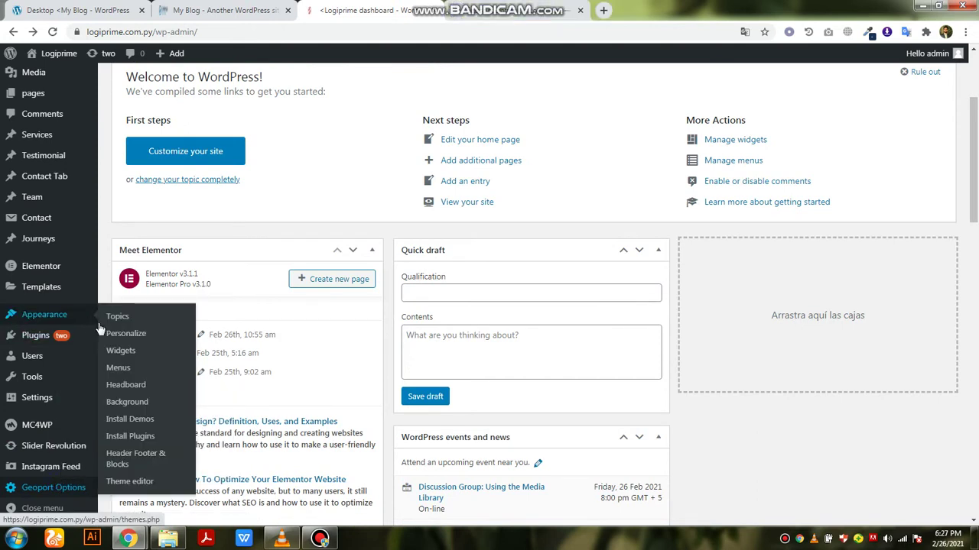
left_click(119, 369)
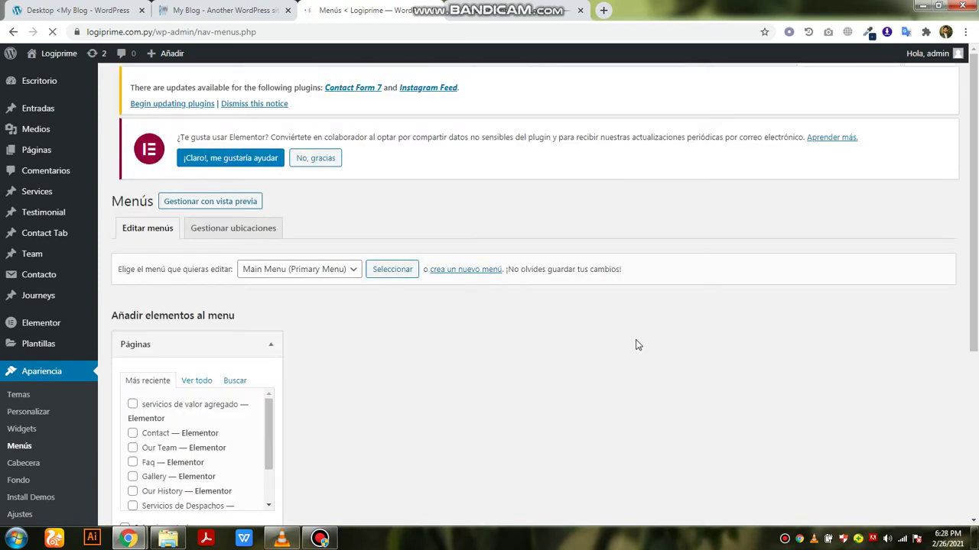
Step: Expand the home item in Logiprime's Main Menu to review its settings, and collapse it again
left_click_drag(976, 214, 976, 291)
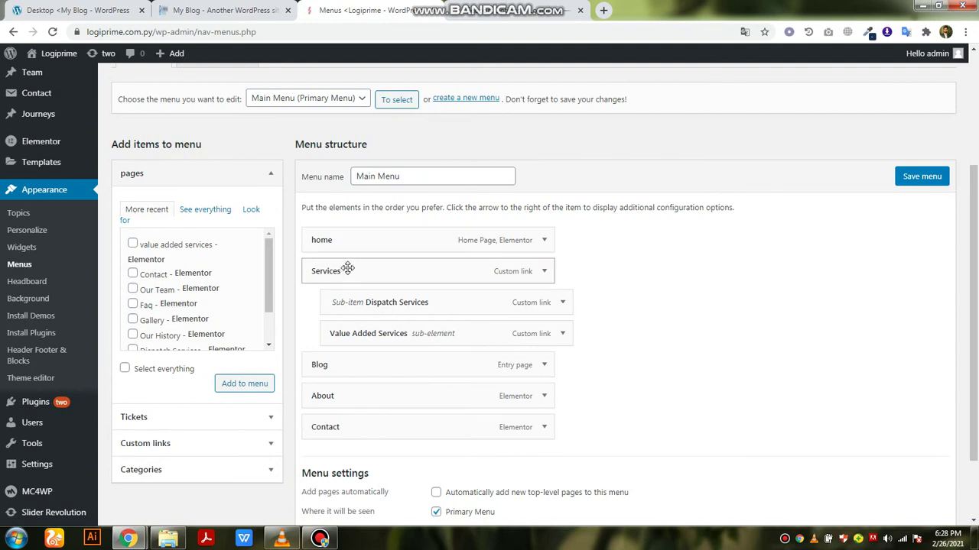
left_click(544, 240)
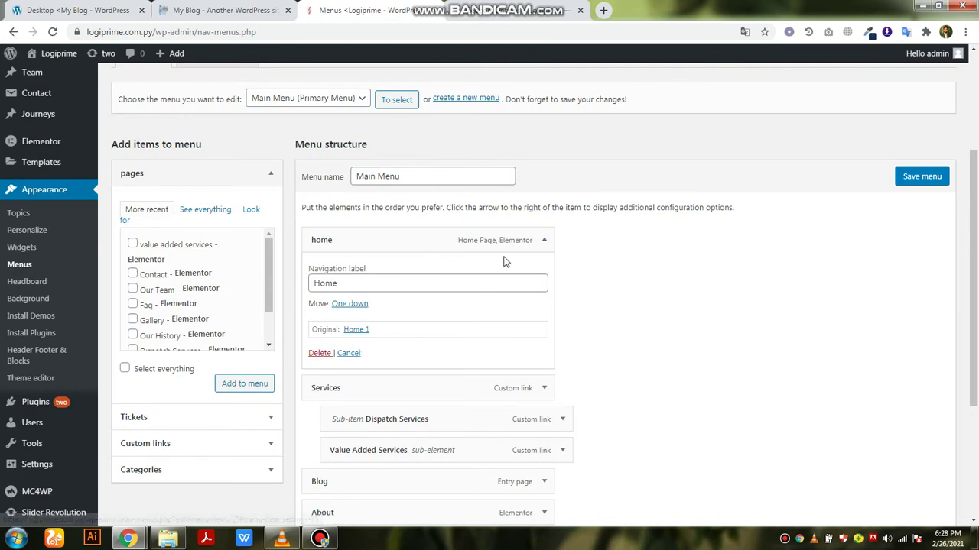
left_click(542, 243)
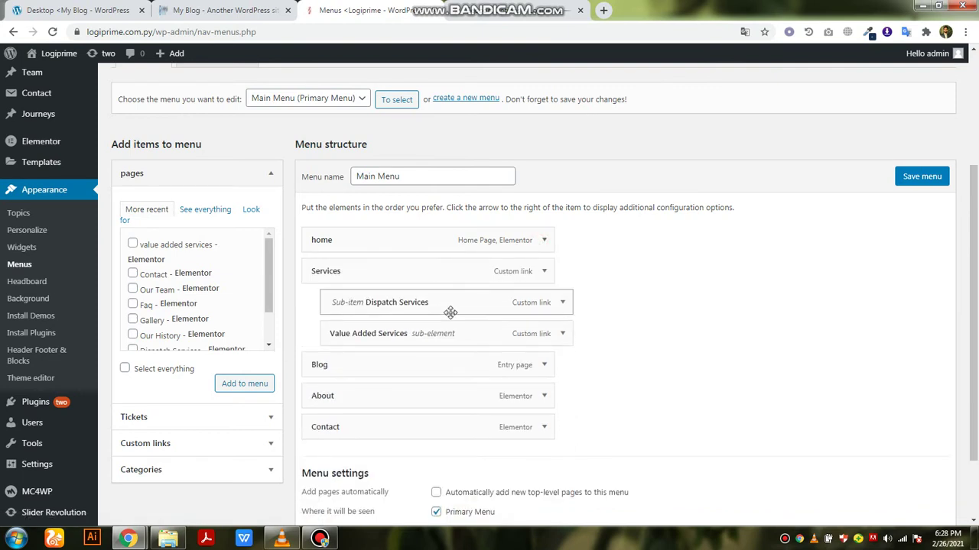
Step: Reposition the Dispatch Services item as a sub-item of Services and save the Main Menu
left_click_drag(437, 305, 413, 304)
left_click_drag(413, 304, 359, 305)
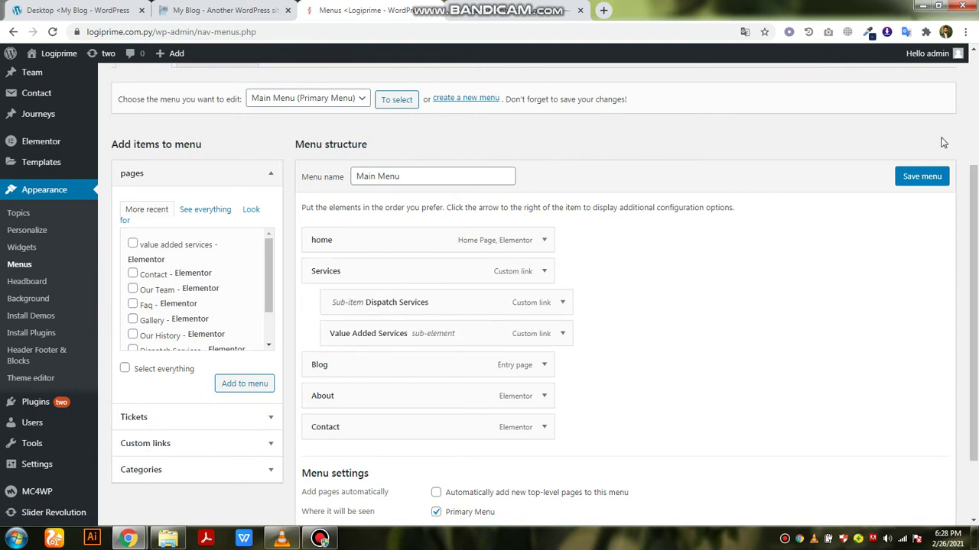
left_click(912, 178)
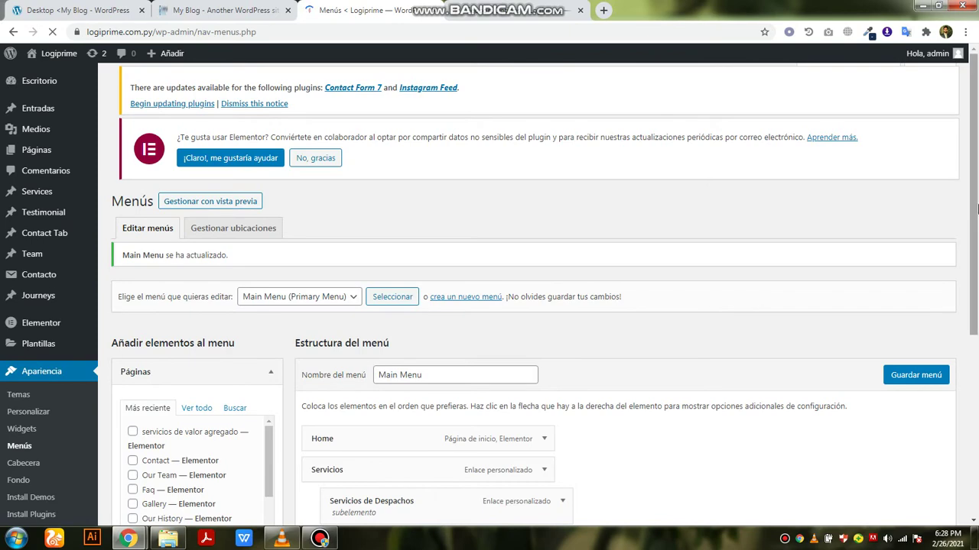
Step: List all pages available for adding to Logiprime's Main Menu and look through them
left_click_drag(976, 214, 976, 288)
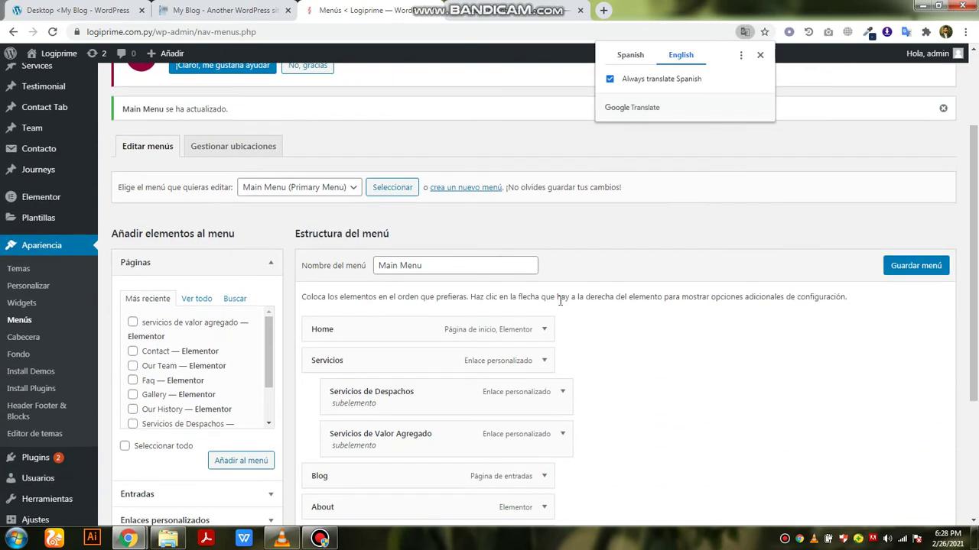
left_click(203, 300)
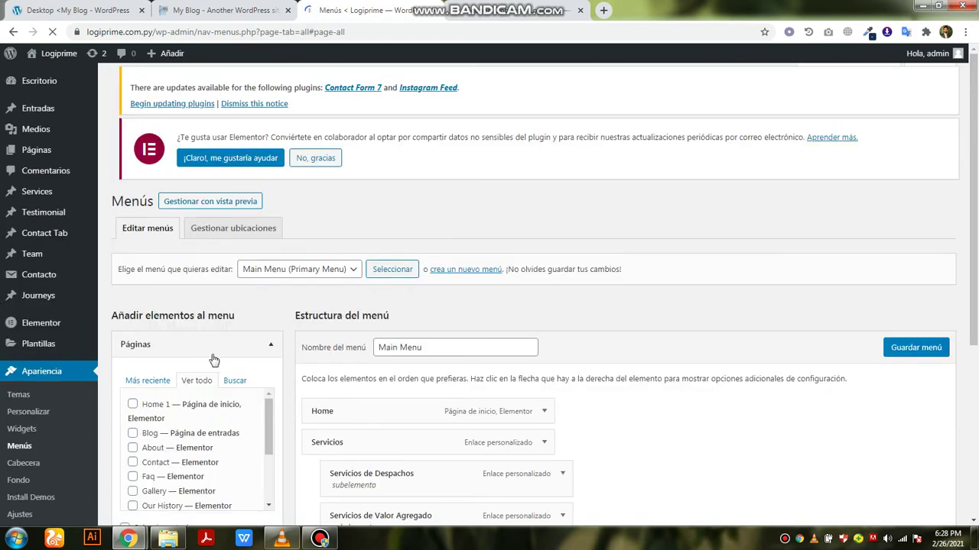
scroll(184, 377, "down", 4)
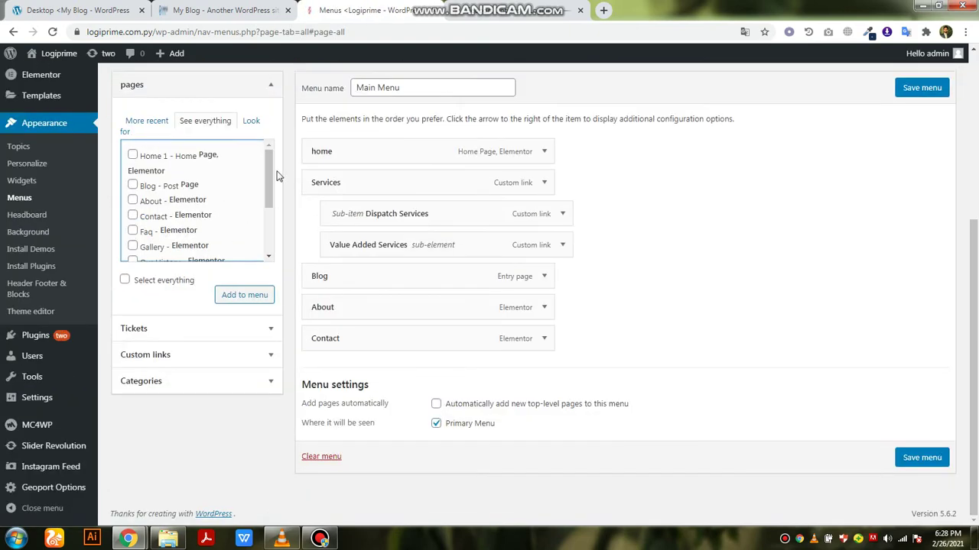
left_click_drag(267, 179, 268, 203)
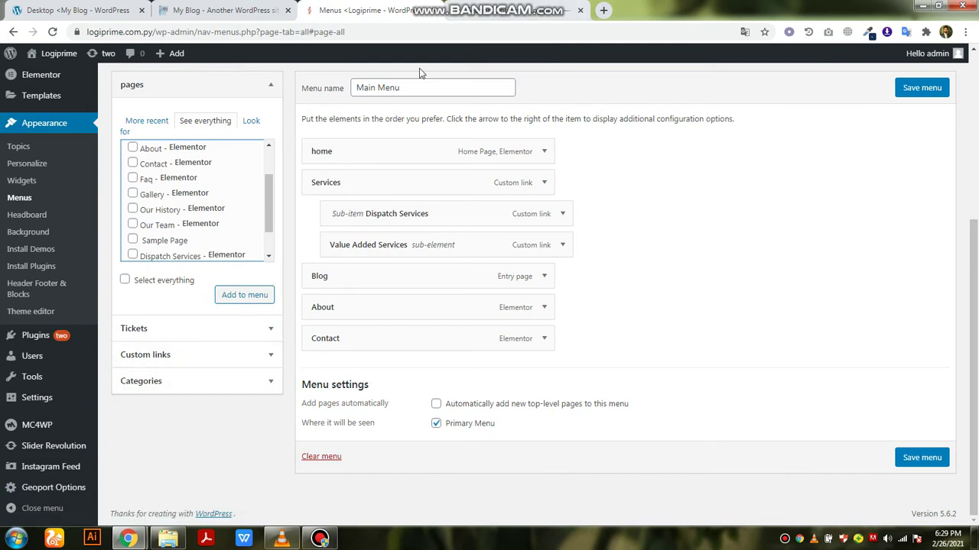
Step: Review the logo and site icon, breadcrumb and switcher sections of the General Settings in Logiprime's Geoport Options
mouse_move(499, 4)
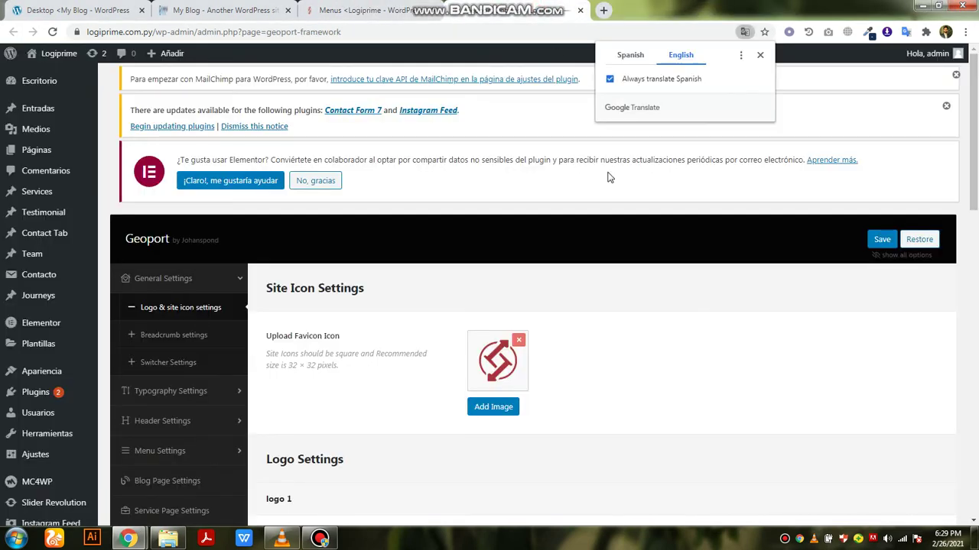
left_click_drag(975, 96, 648, 166)
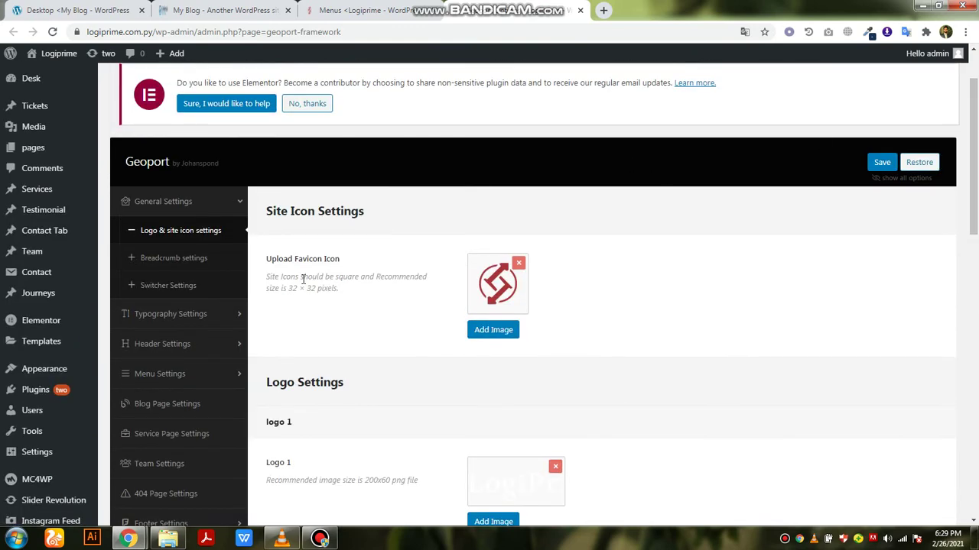
left_click(181, 258)
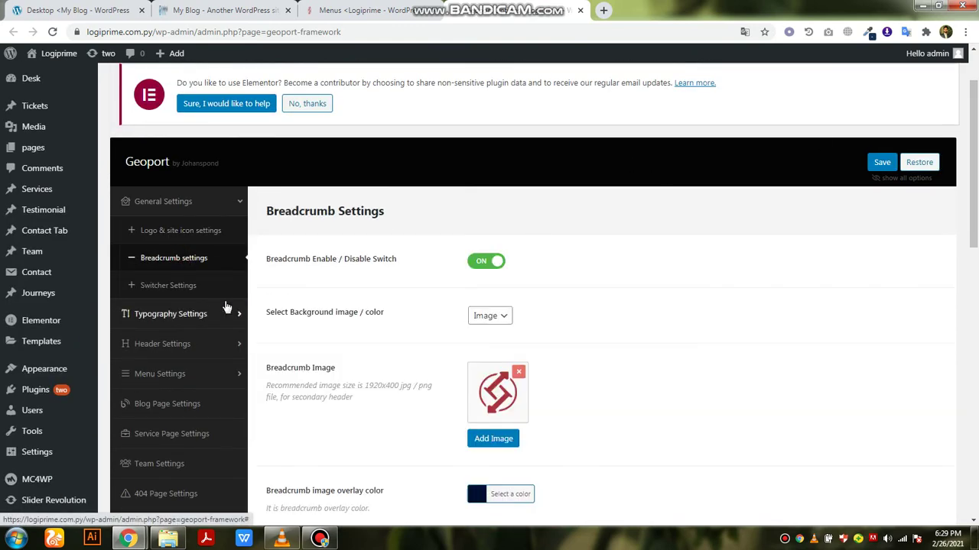
left_click(187, 295)
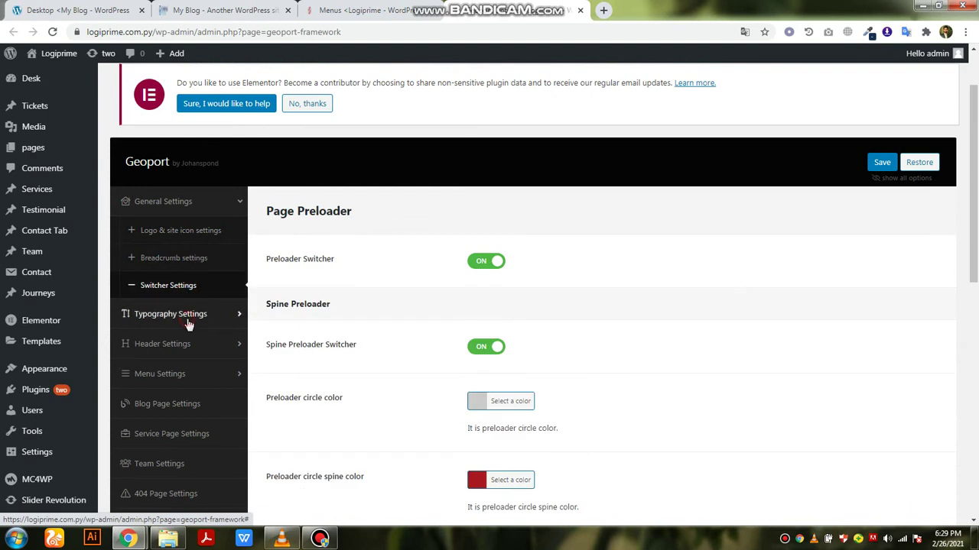
Step: Review the body, heading and color sections of Geoport's Typography Settings
left_click(187, 322)
left_click(188, 344)
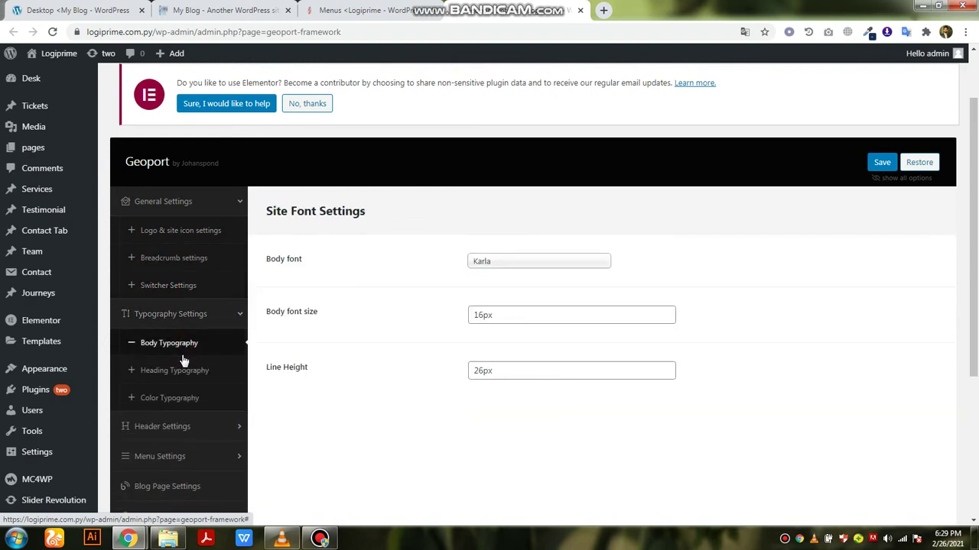
left_click(181, 370)
left_click(178, 406)
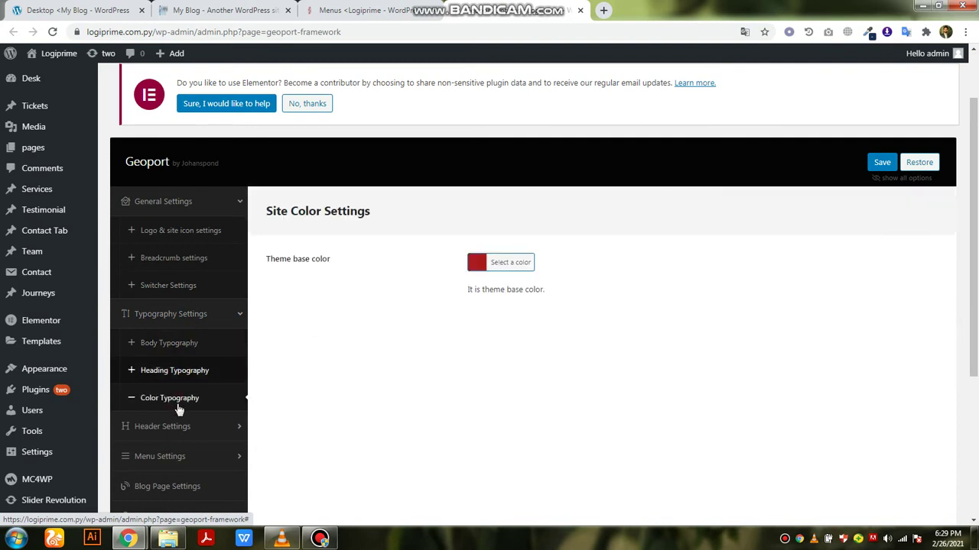
Step: Examine the Header 1 element settings, including the top header lists and social buttons, in Geoport's Header Settings
left_click(175, 426)
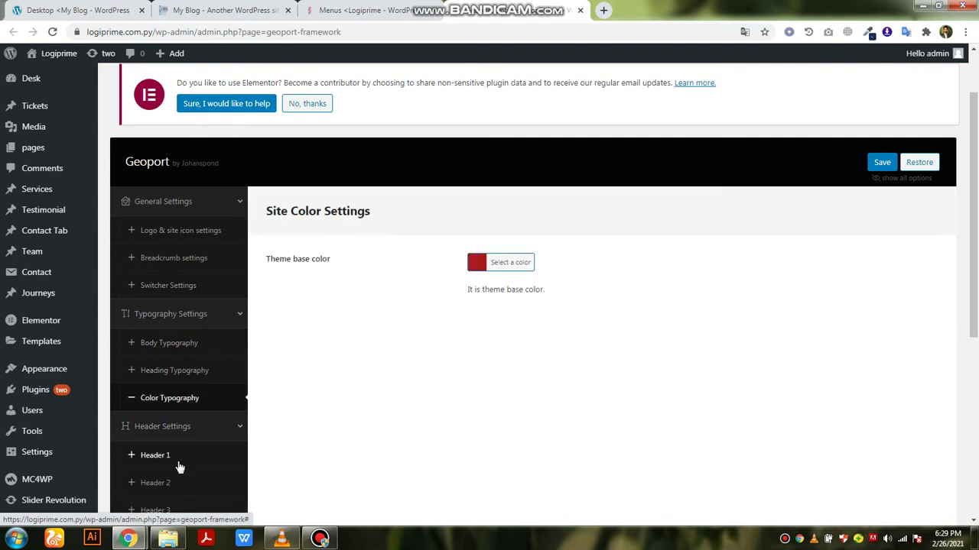
left_click(155, 456)
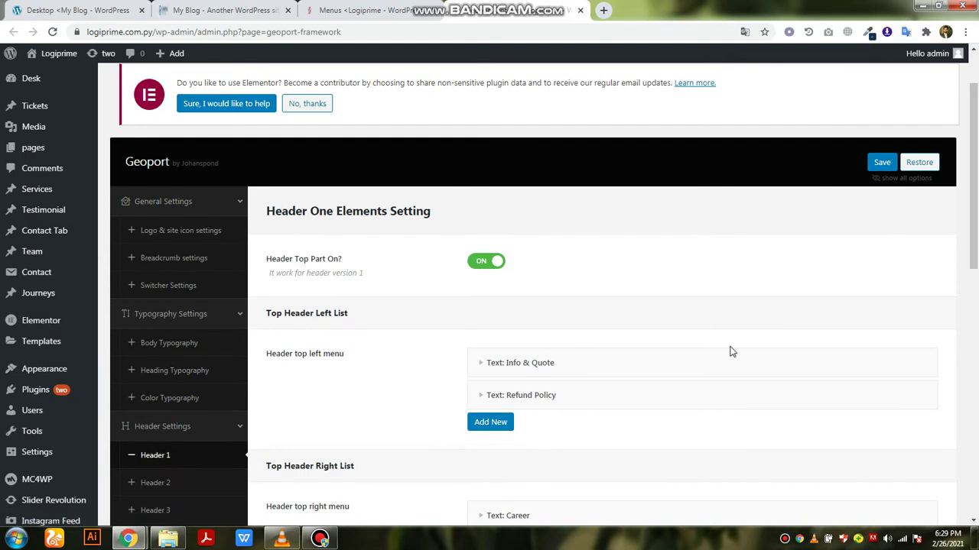
left_click_drag(976, 214, 976, 306)
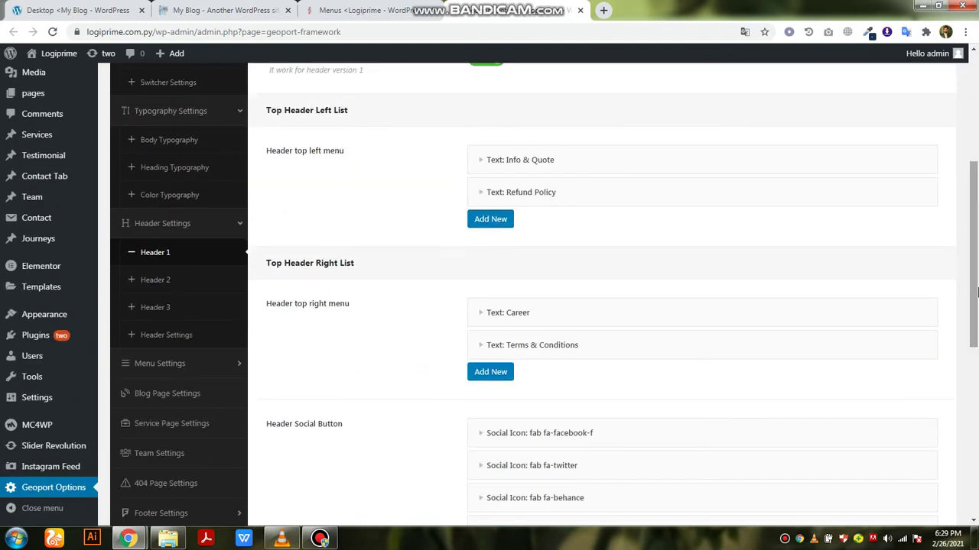
Step: Examine the All menu section of Geoport's Menu Settings with its sticky menu and mobile button options
left_click(181, 360)
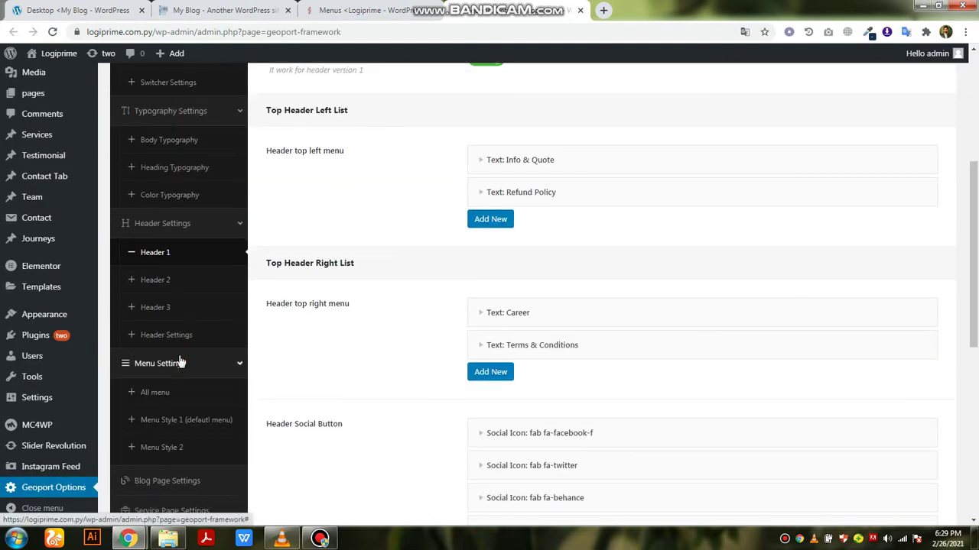
left_click(181, 392)
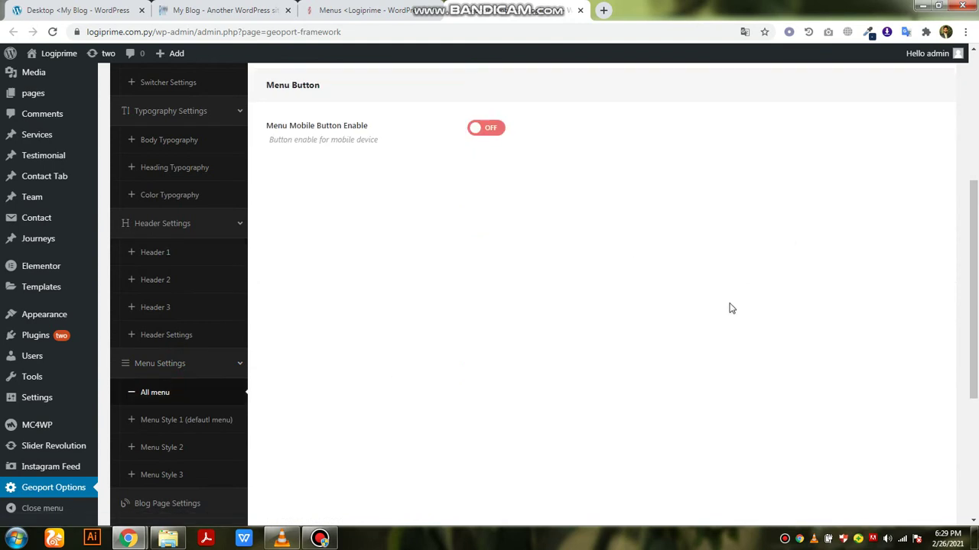
left_click_drag(975, 255, 976, 84)
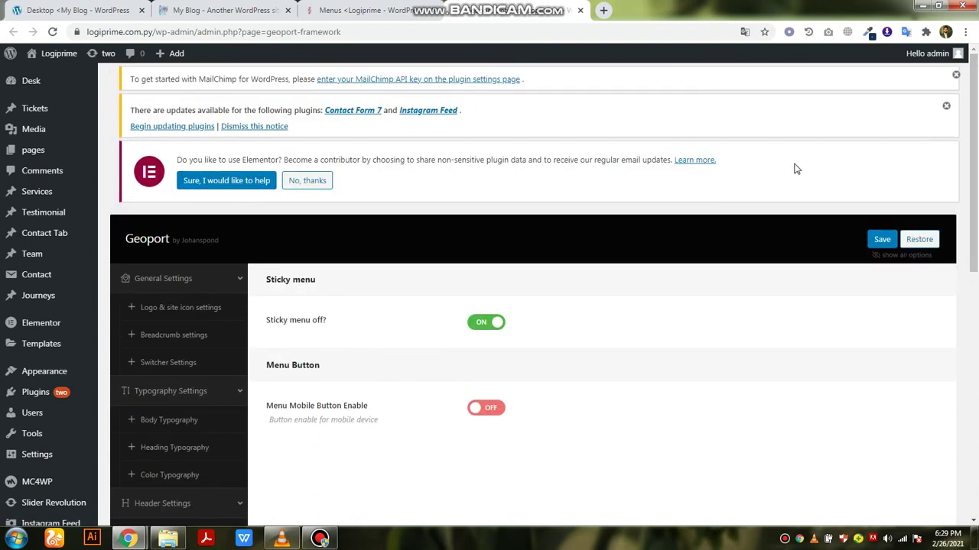
Step: Save the Geoport options and close both Logiprime tabs
left_click(876, 242)
left_click(581, 11)
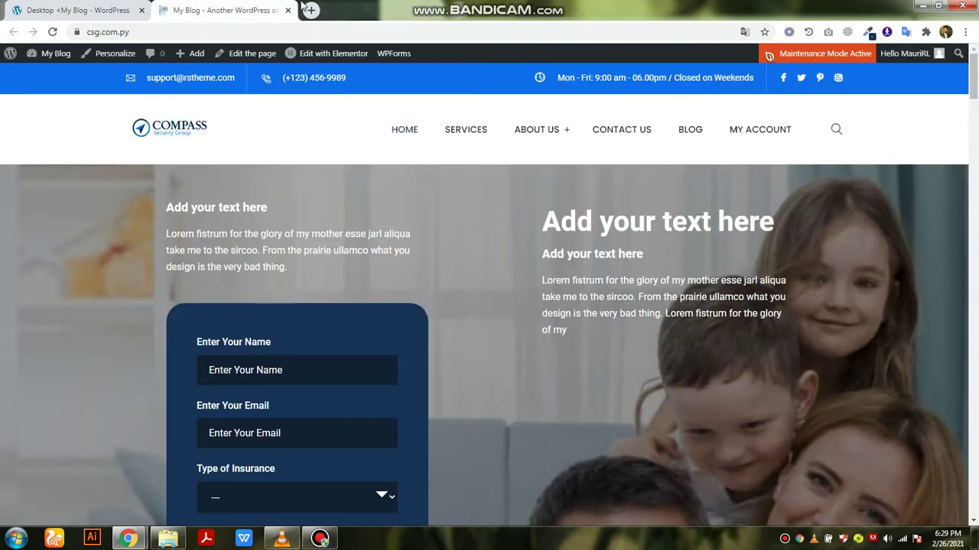
middle_click(304, 6)
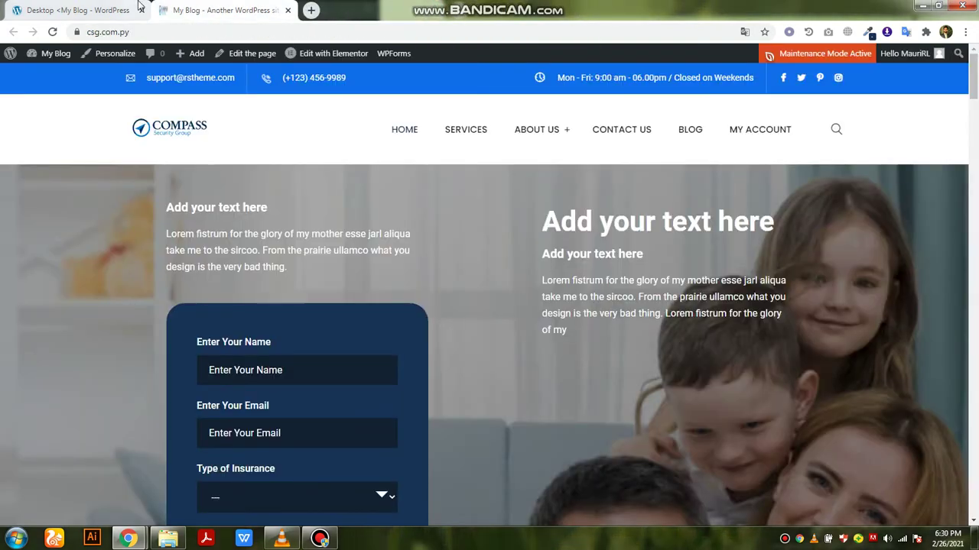
Step: Switch to the My Blog dashboard and open the Header section of Reobiz Options in a separate tab
left_click(79, 6)
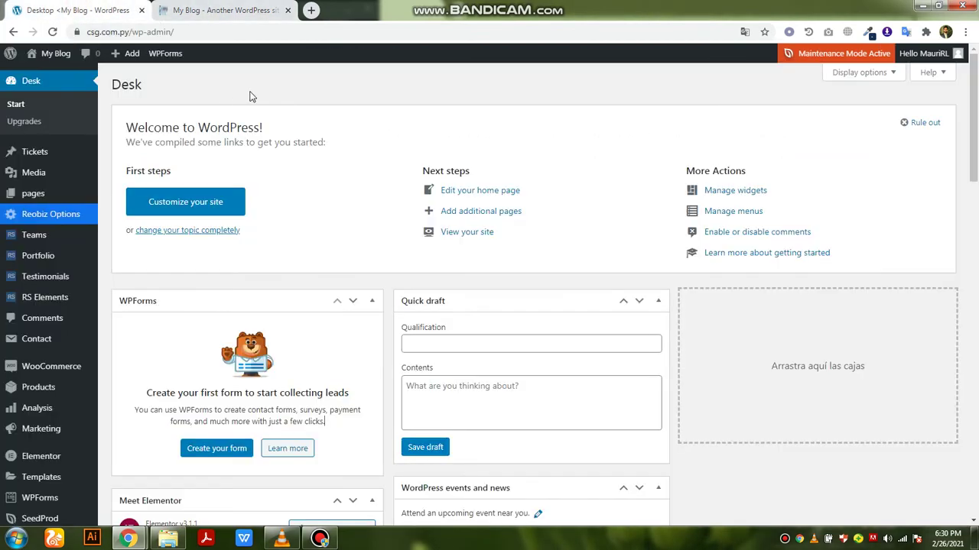
left_click(241, 6)
left_click(79, 6)
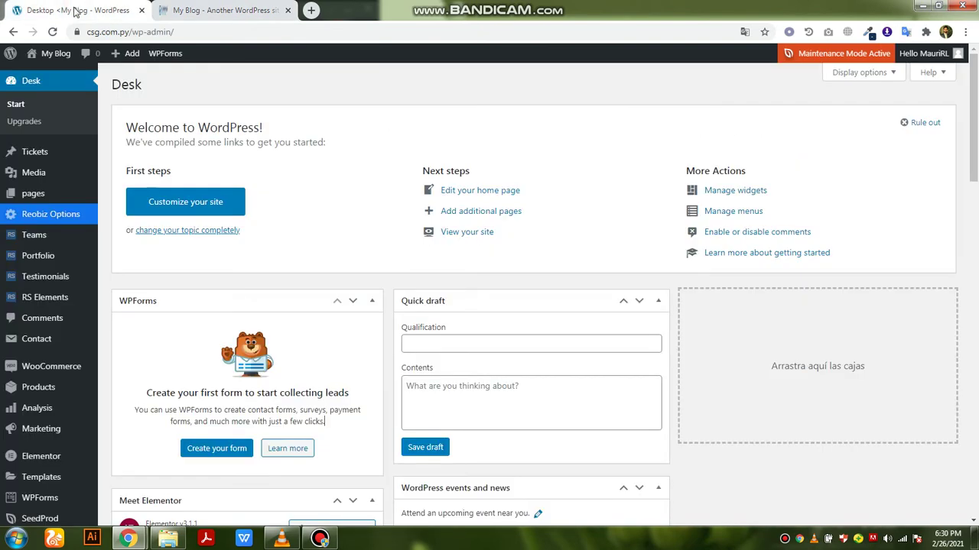
mouse_move(43, 217)
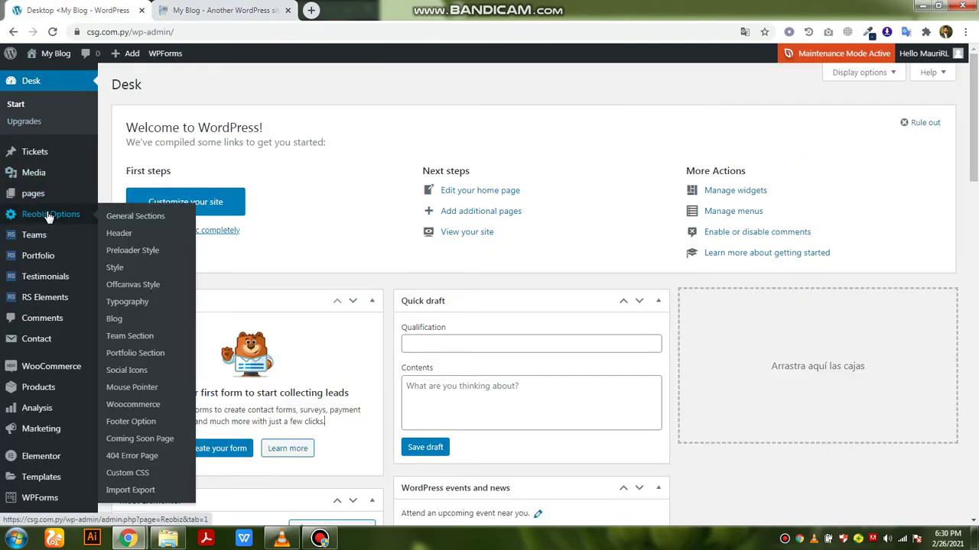
right_click(117, 233)
left_click(249, 237)
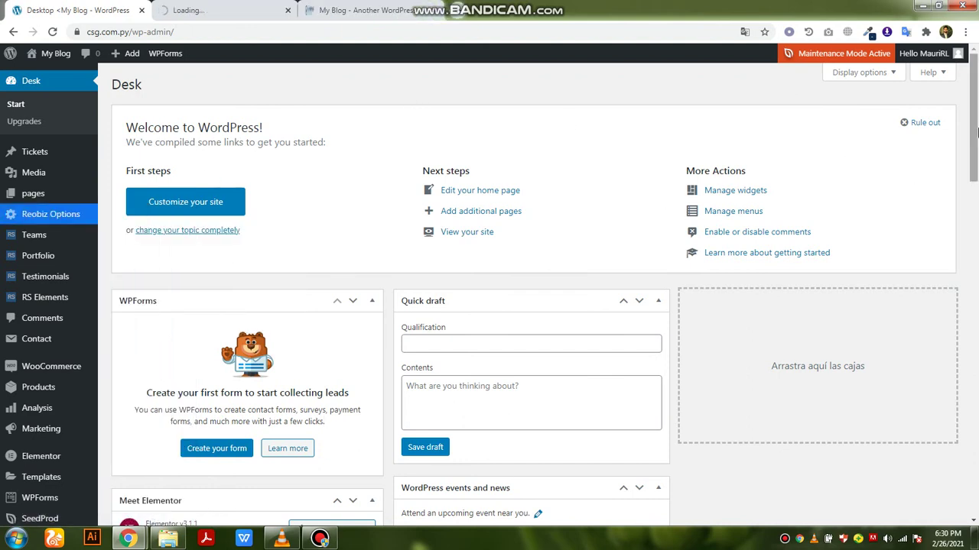
Step: Look at the header on My Blog's live home page and open the site's navigation menu editor in the dashboard tab
left_click(359, 10)
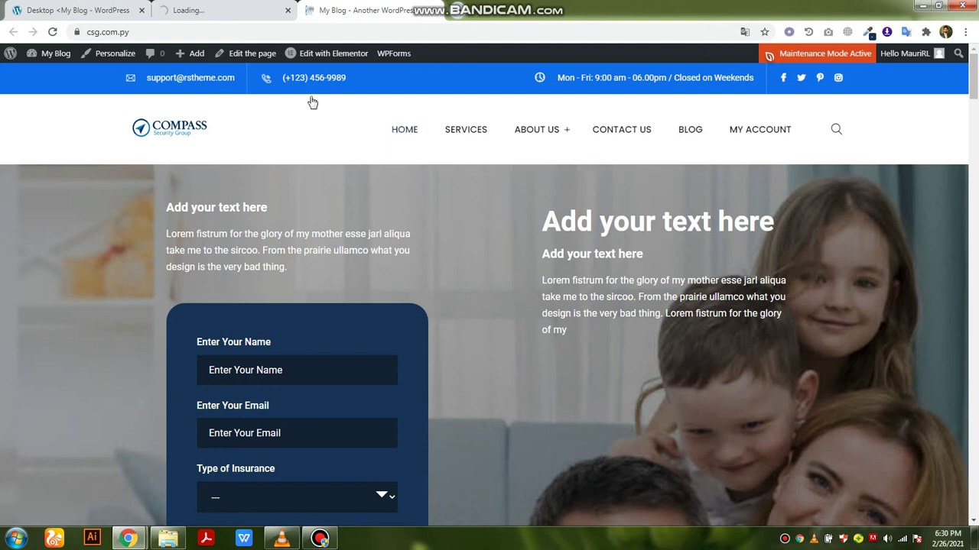
left_click(104, 7)
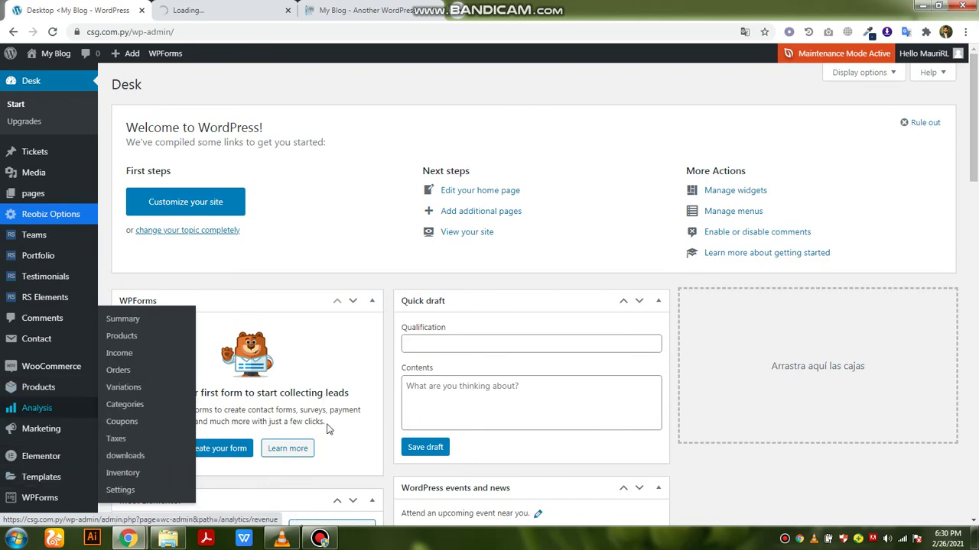
scroll(715, 211, "down", 3)
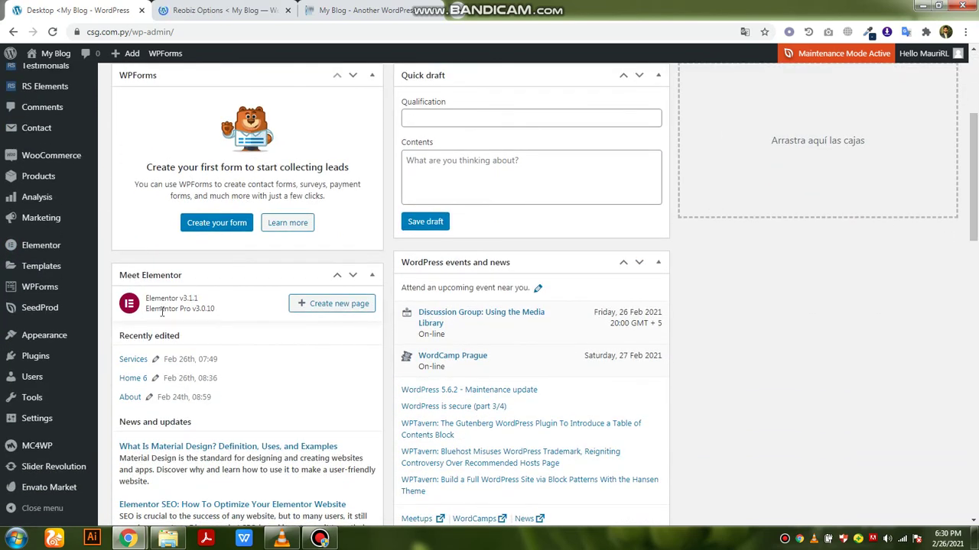
mouse_move(28, 339)
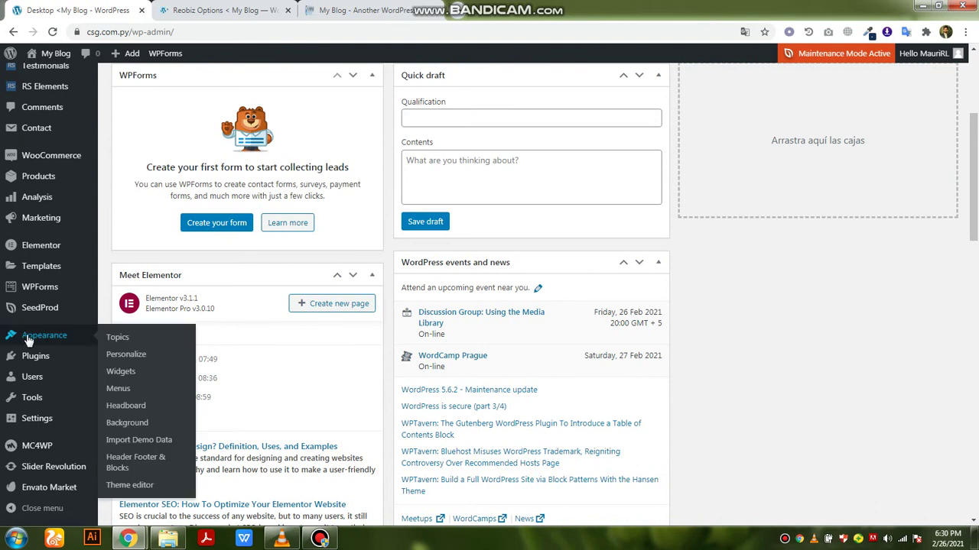
left_click(117, 389)
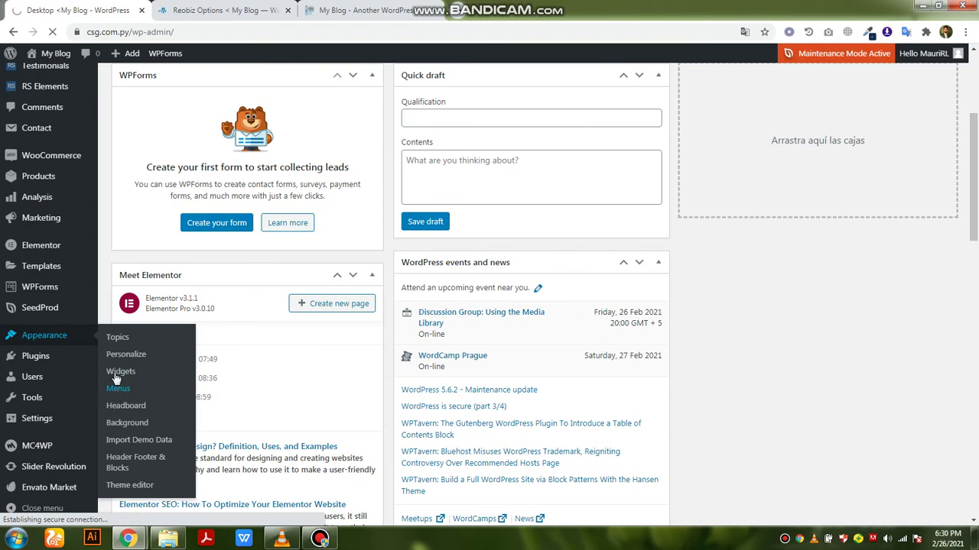
Step: Open the Header Layout section in the Reobiz Options tab and look over the available header layouts
left_click(193, 7)
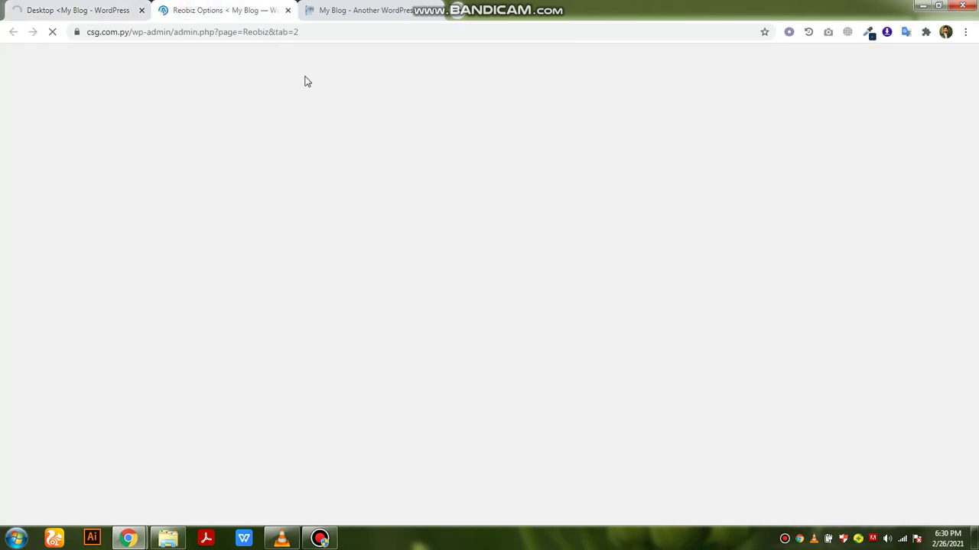
left_click(109, 7)
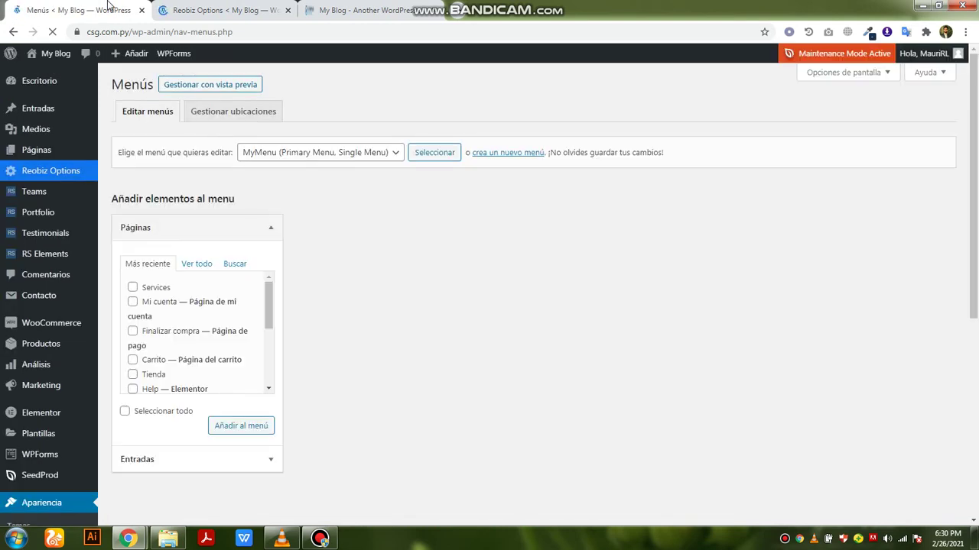
left_click(183, 8)
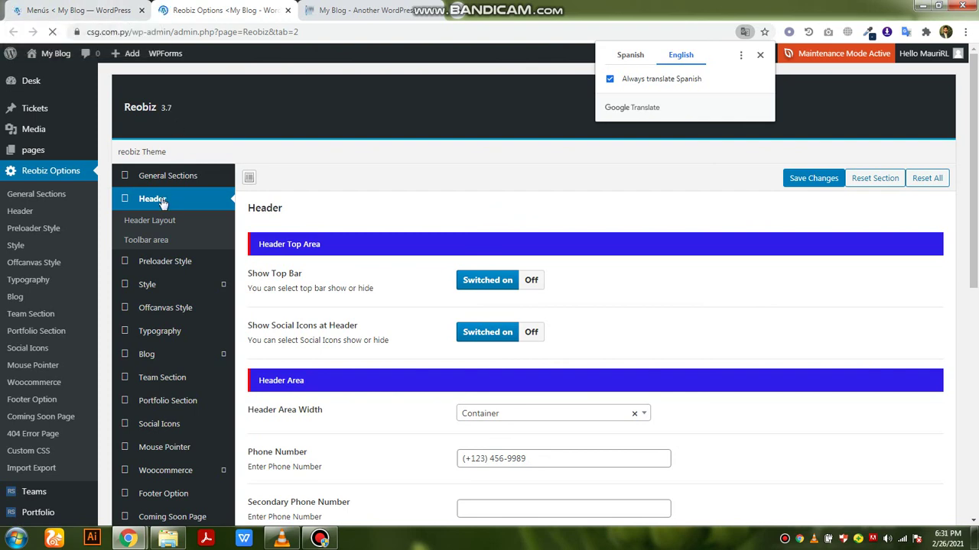
left_click(153, 221)
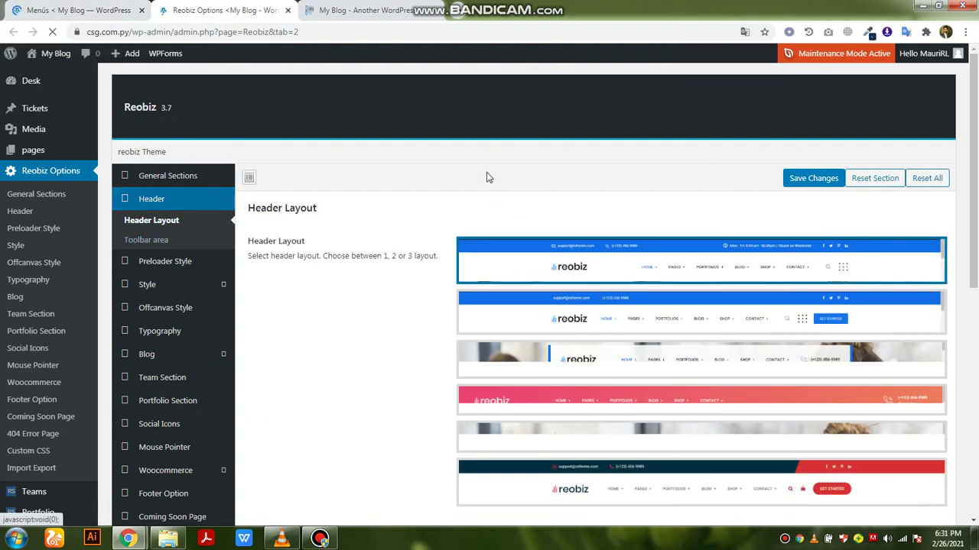
scroll(967, 115, "down", 1)
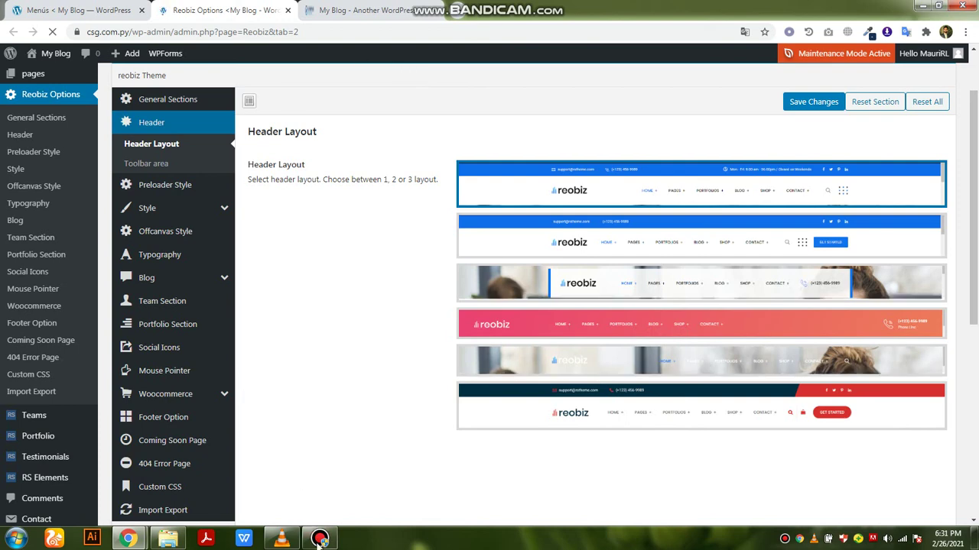
mouse_move(320, 539)
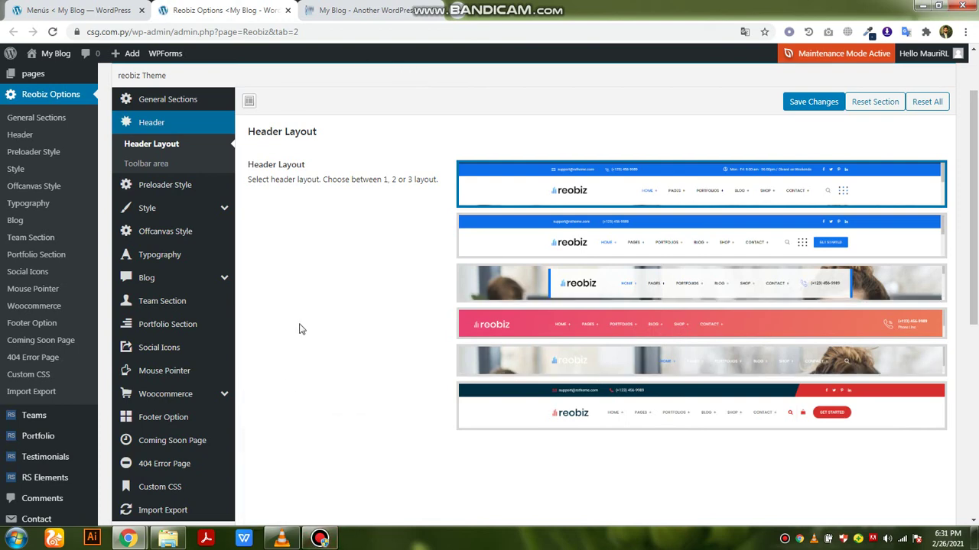
left_click(320, 539)
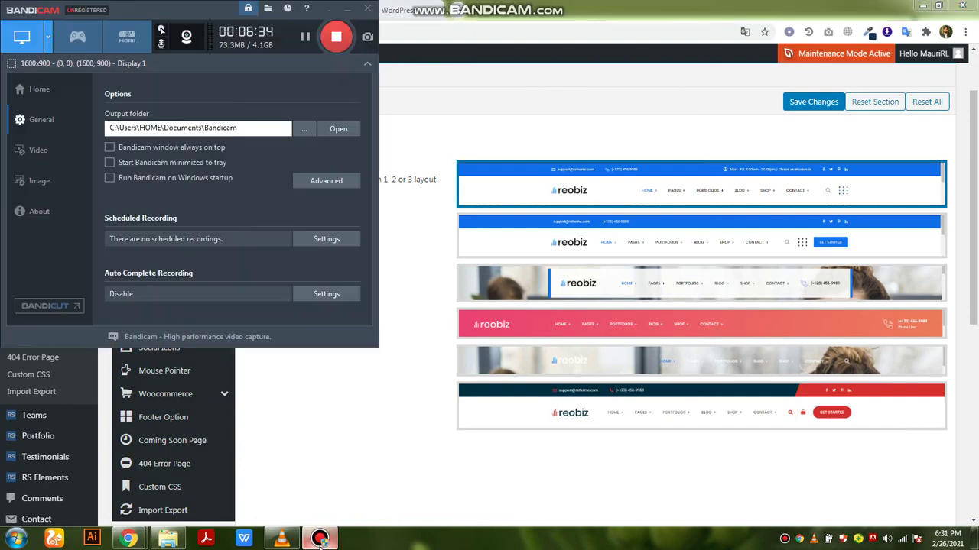